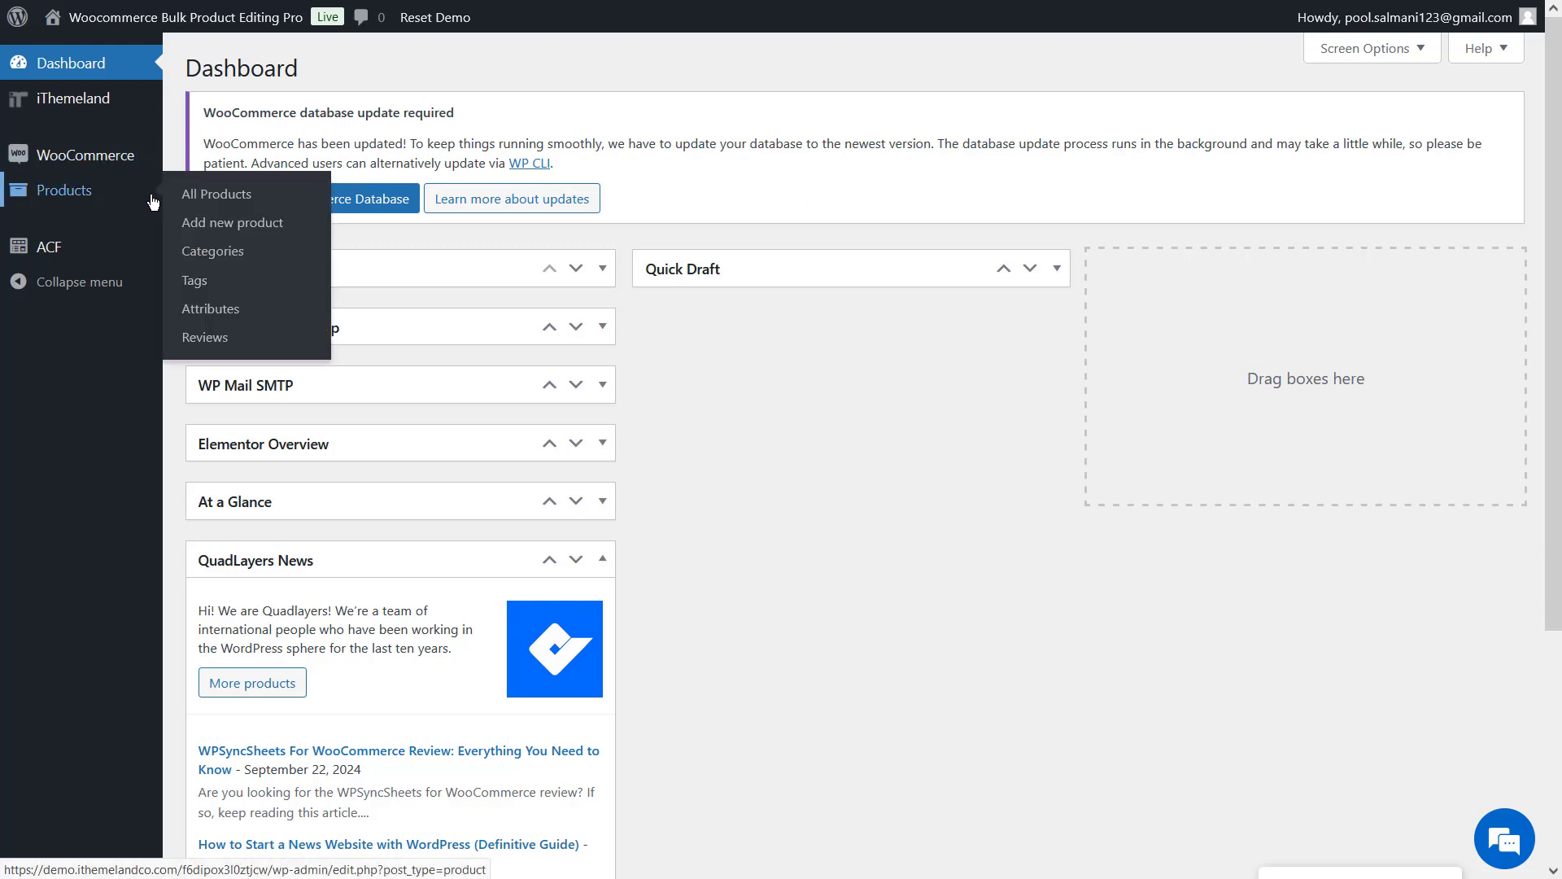
Open the product export form from All Products and review the exportable columns
left_click(228, 194)
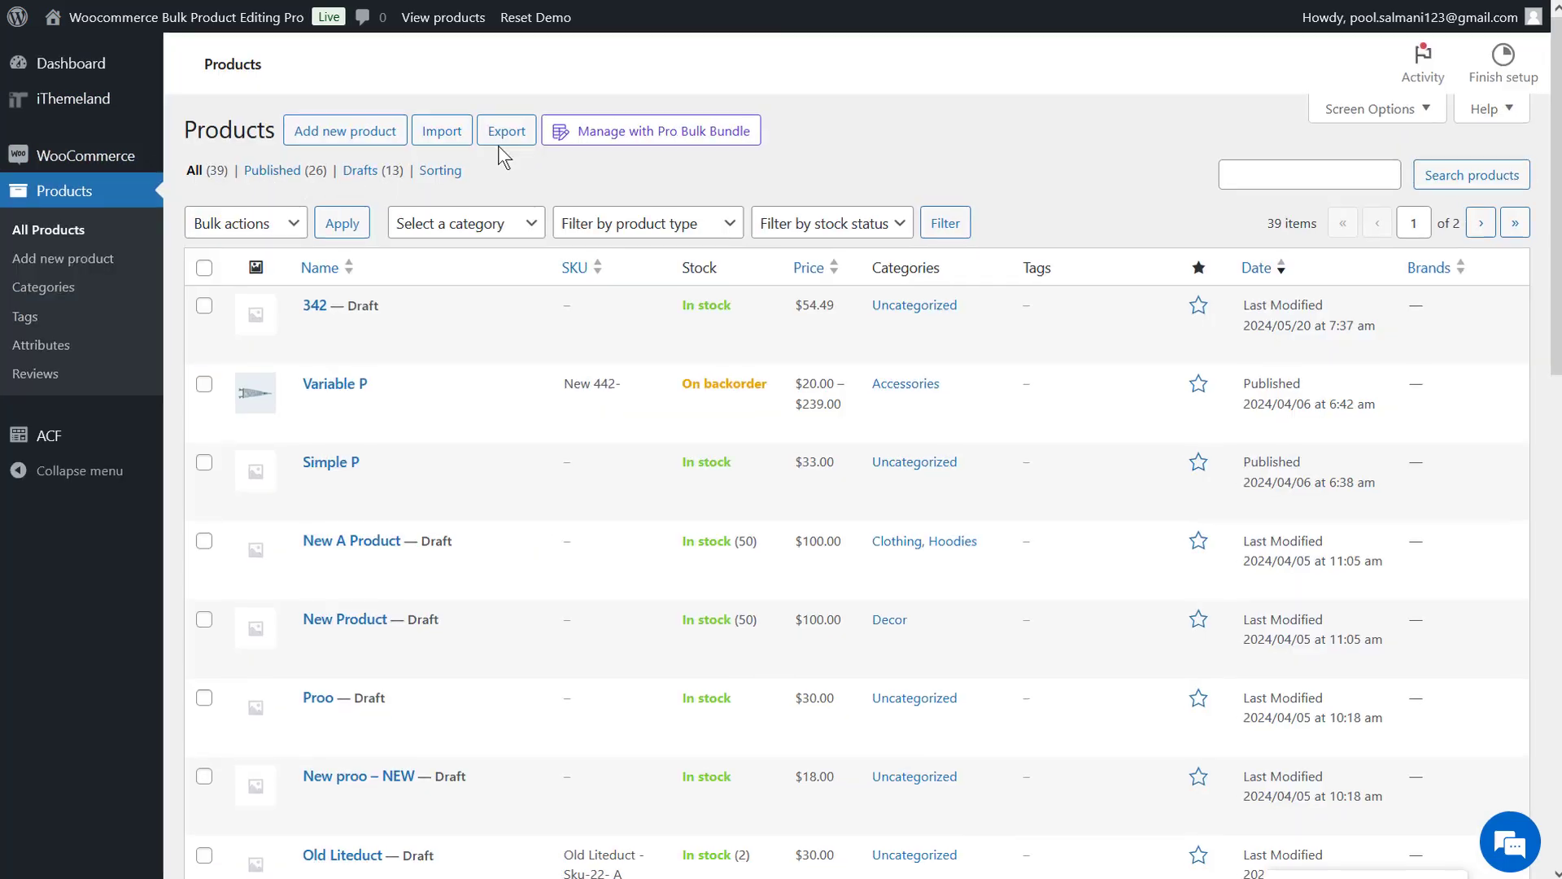
left_click(715, 201)
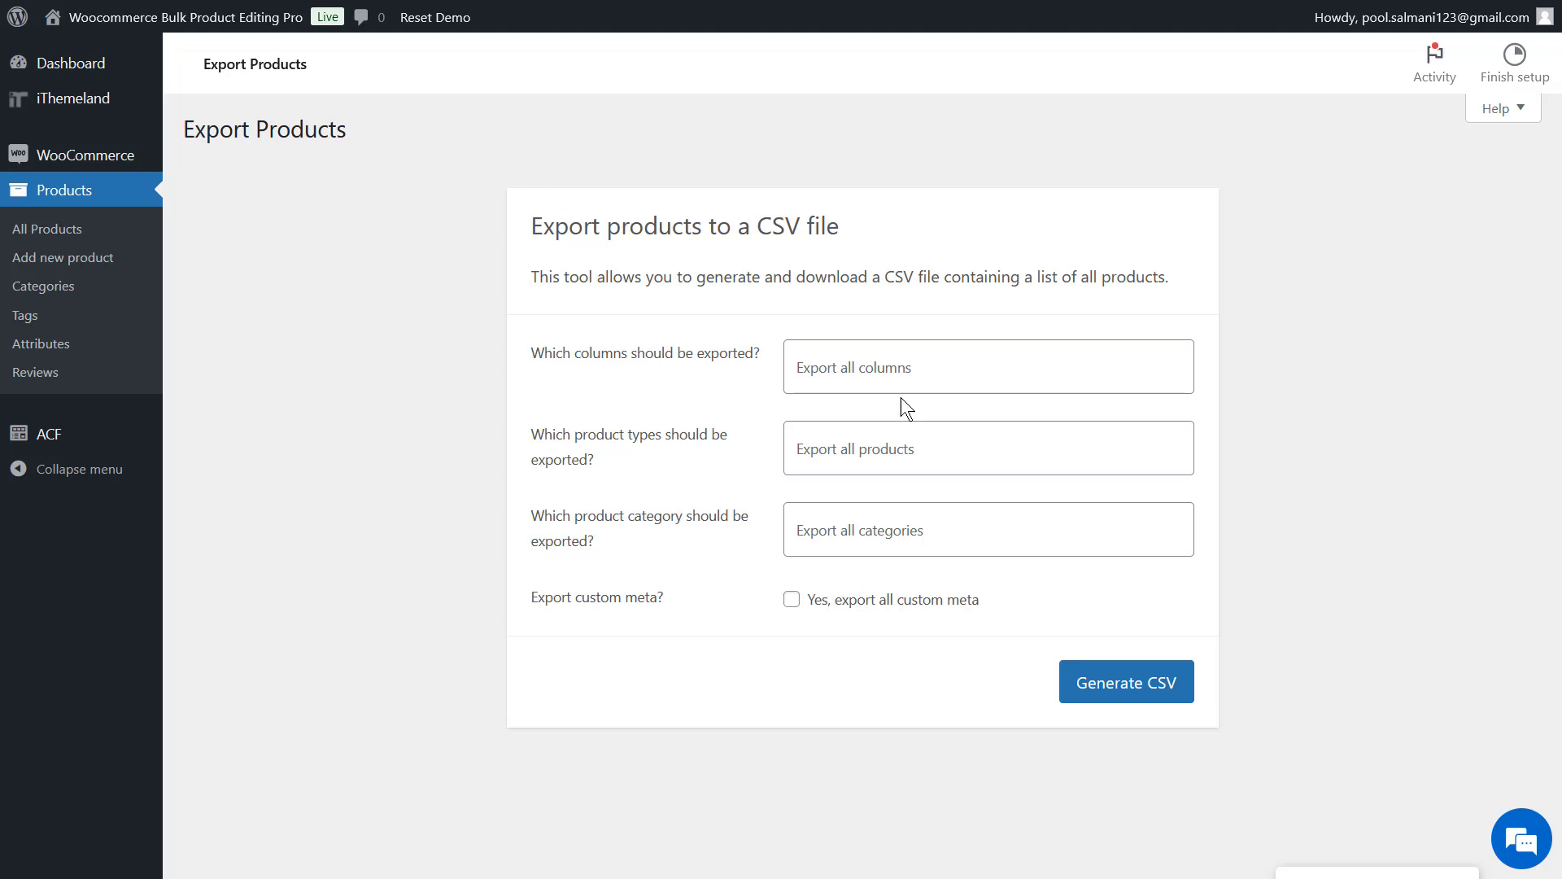
left_click(936, 379)
scroll(944, 453, "down", 2)
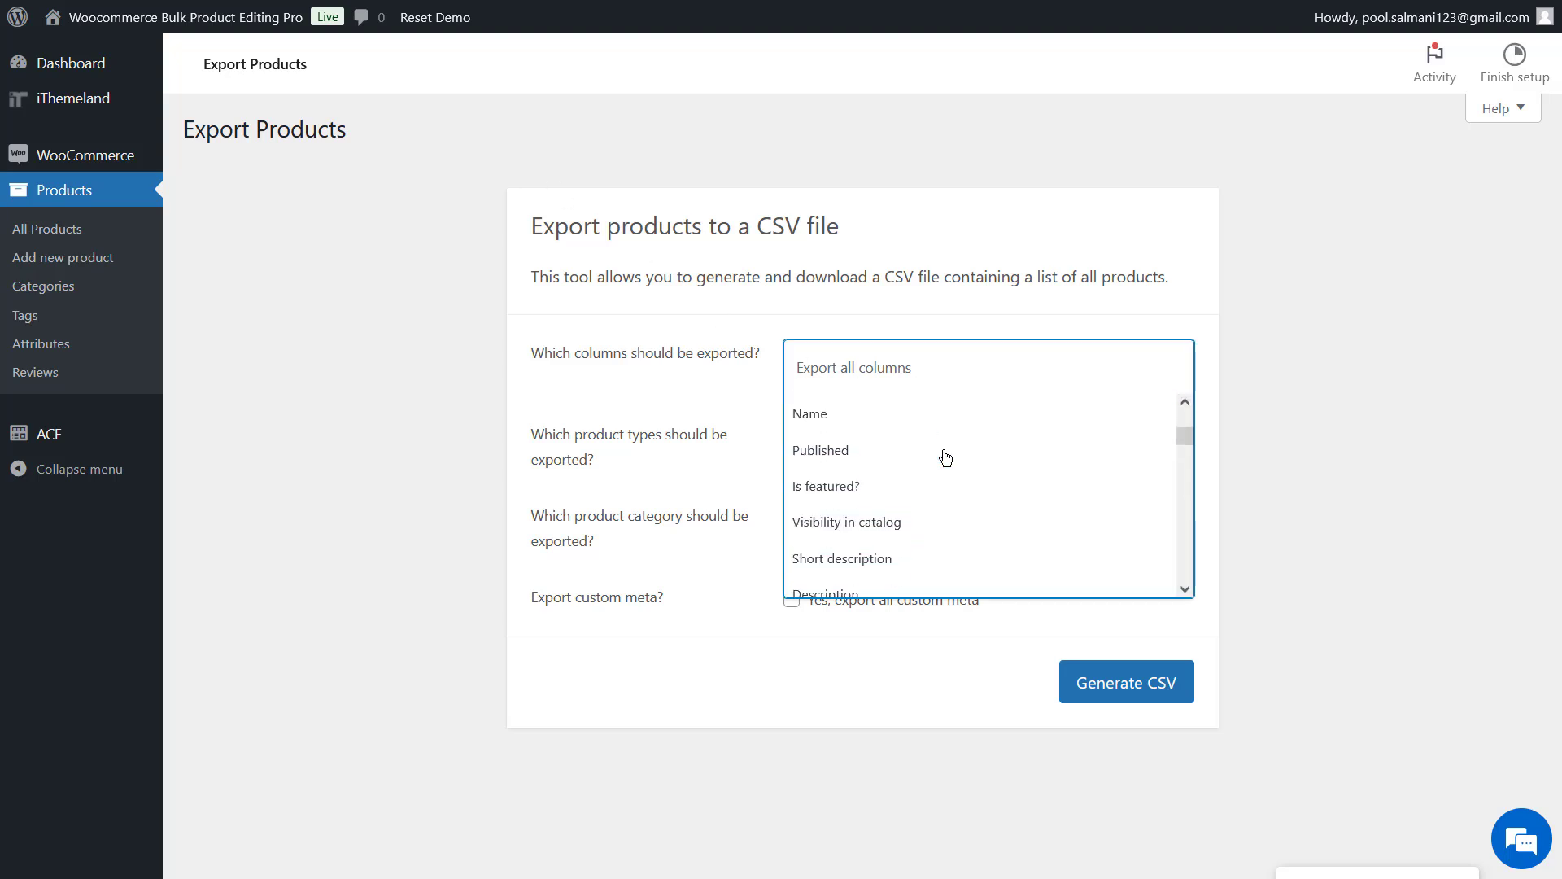
scroll(946, 456, "down", 4)
scroll(942, 453, "up", 3)
scroll(942, 453, "up", 3)
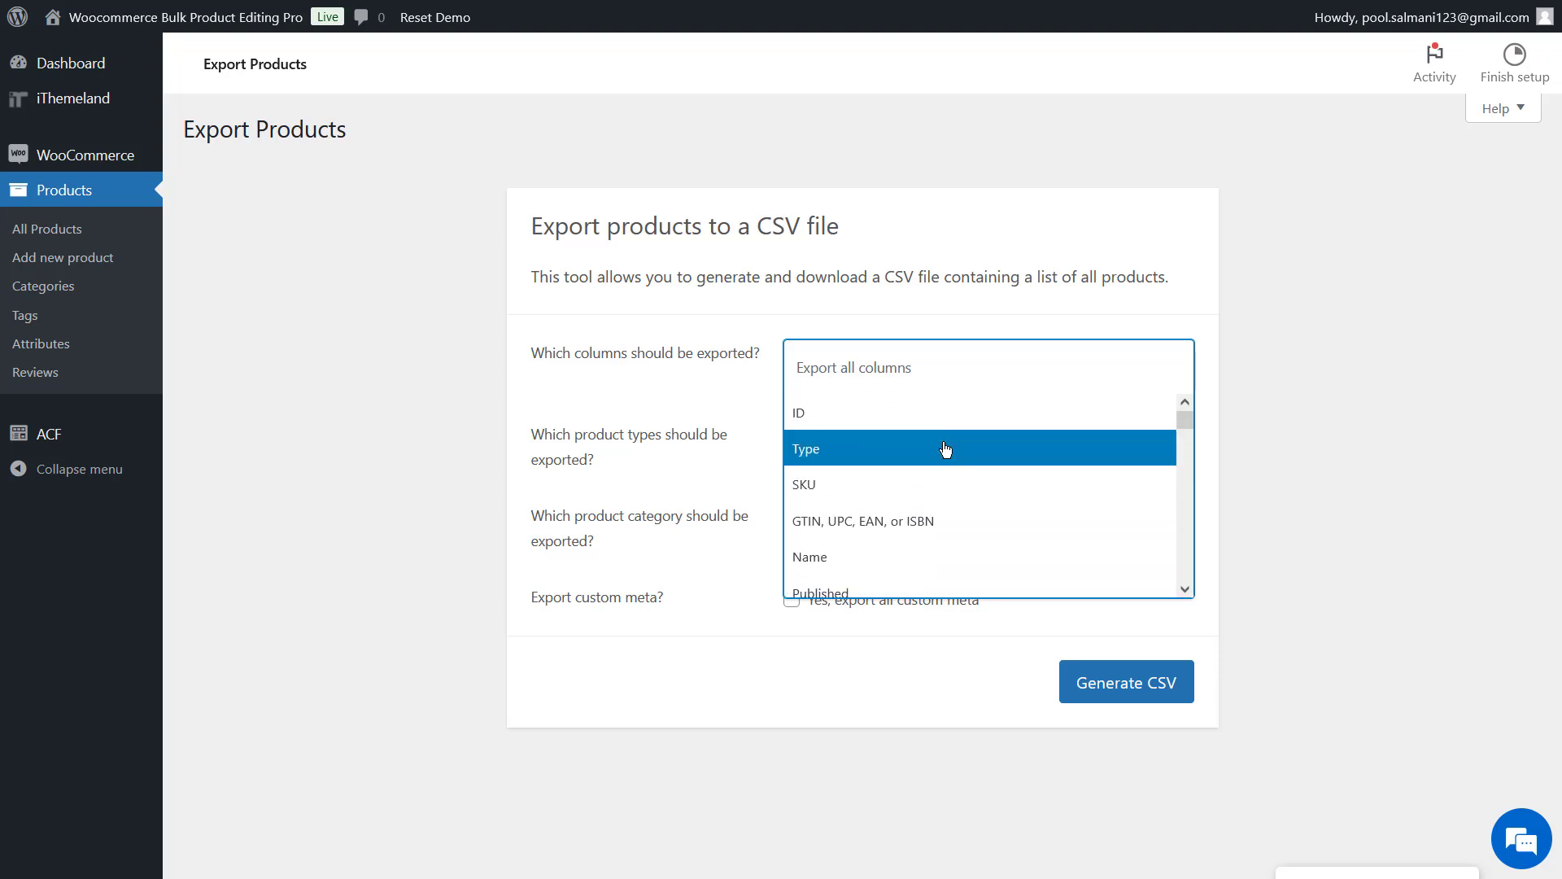
left_click(952, 367)
Review product type and category options, include all custom meta, and generate the CSV
left_click(923, 446)
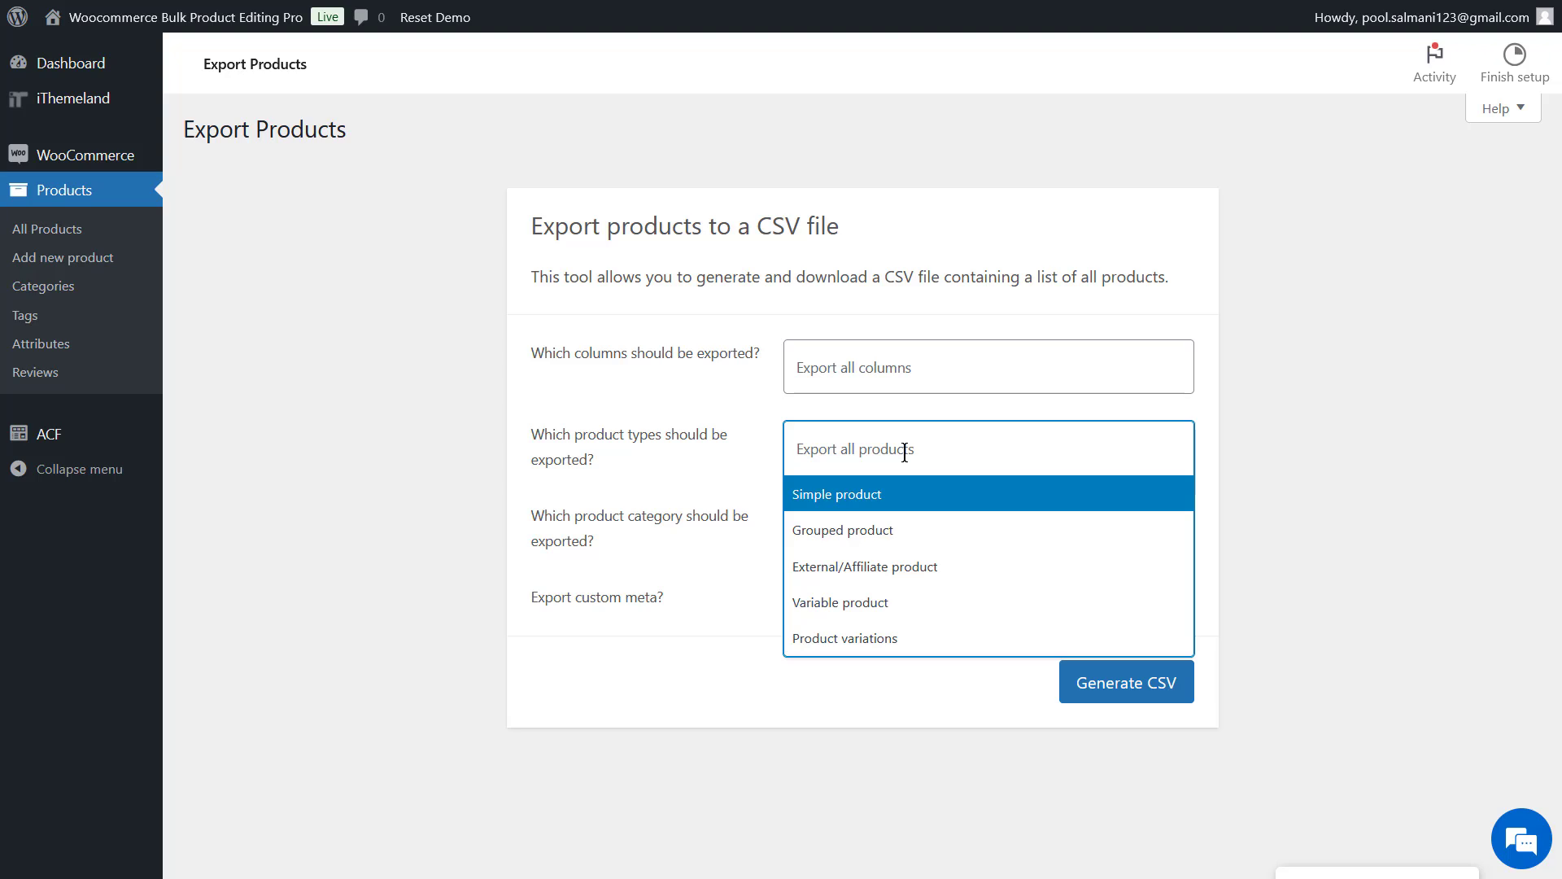
left_click(905, 453)
left_click(911, 530)
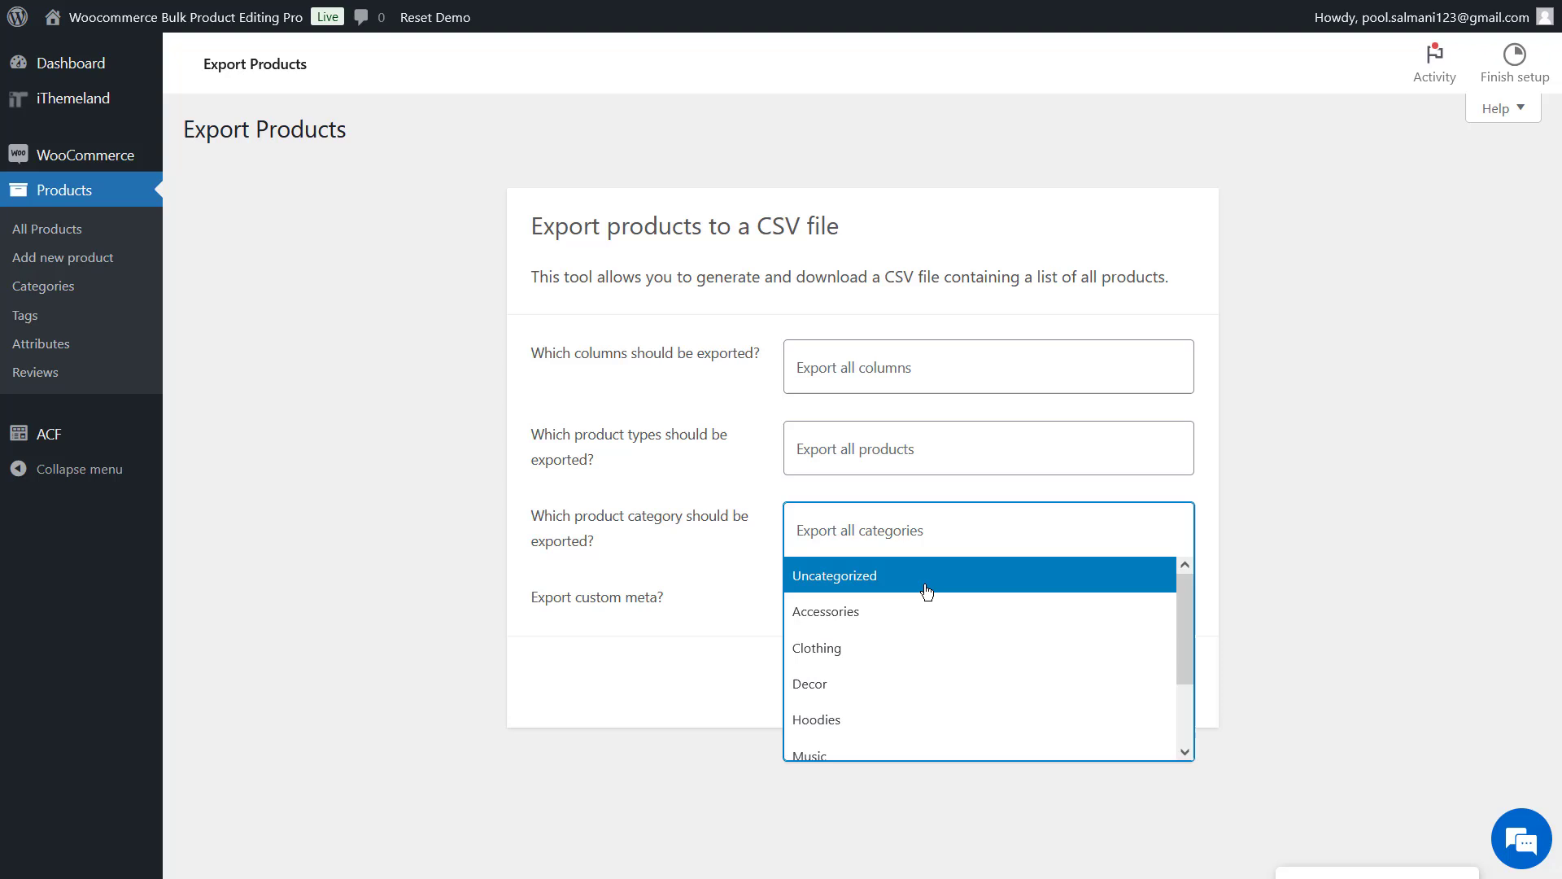
scroll(924, 606, "down", 2)
scroll(921, 598, "up", 2)
left_click(791, 601)
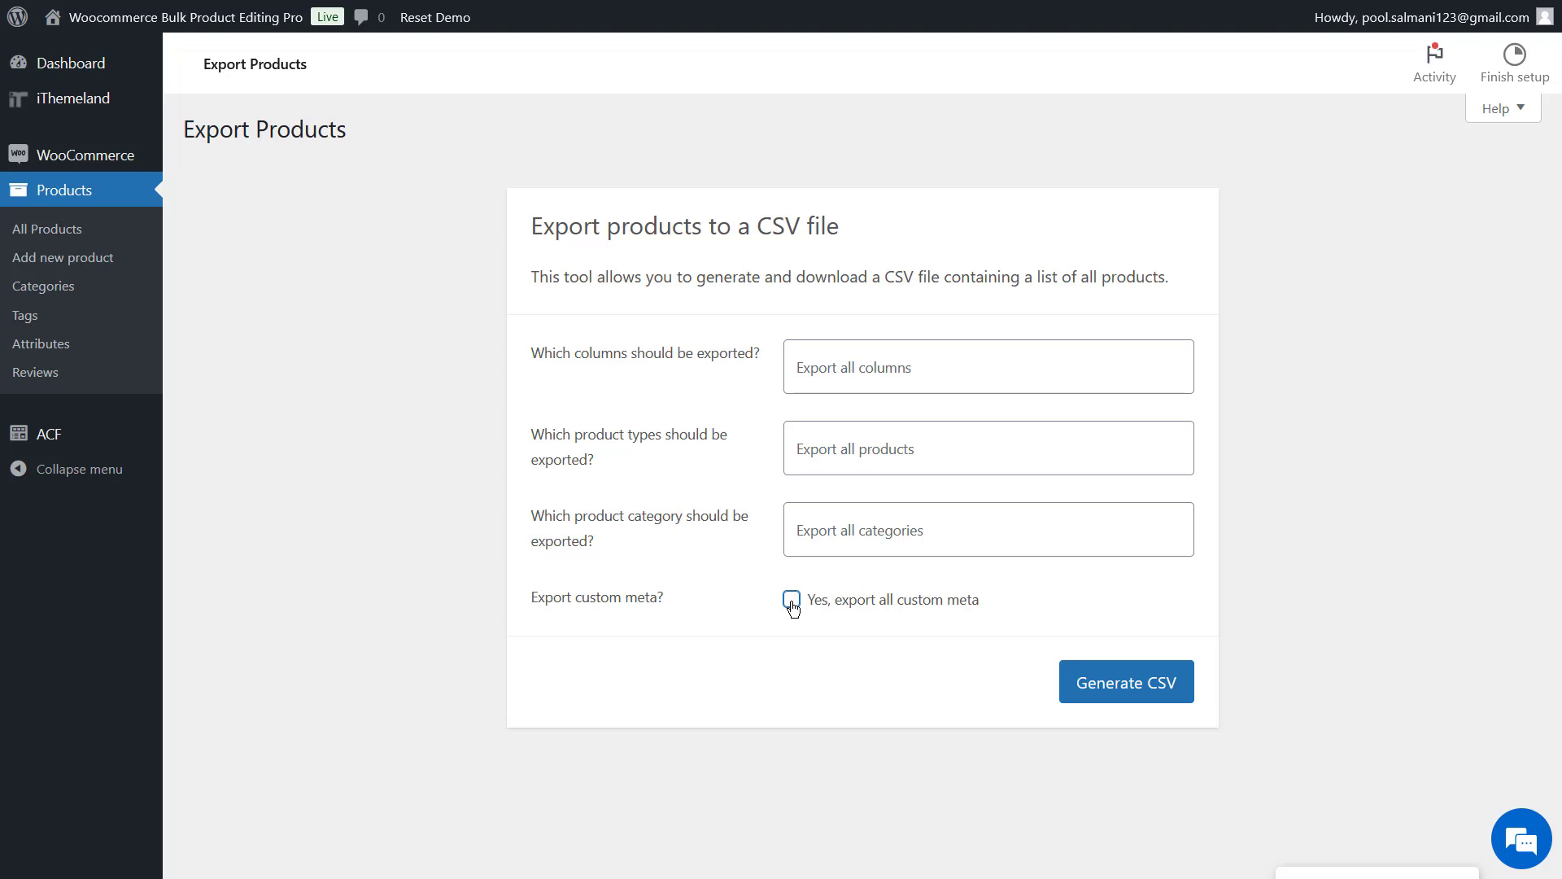
left_click(1121, 682)
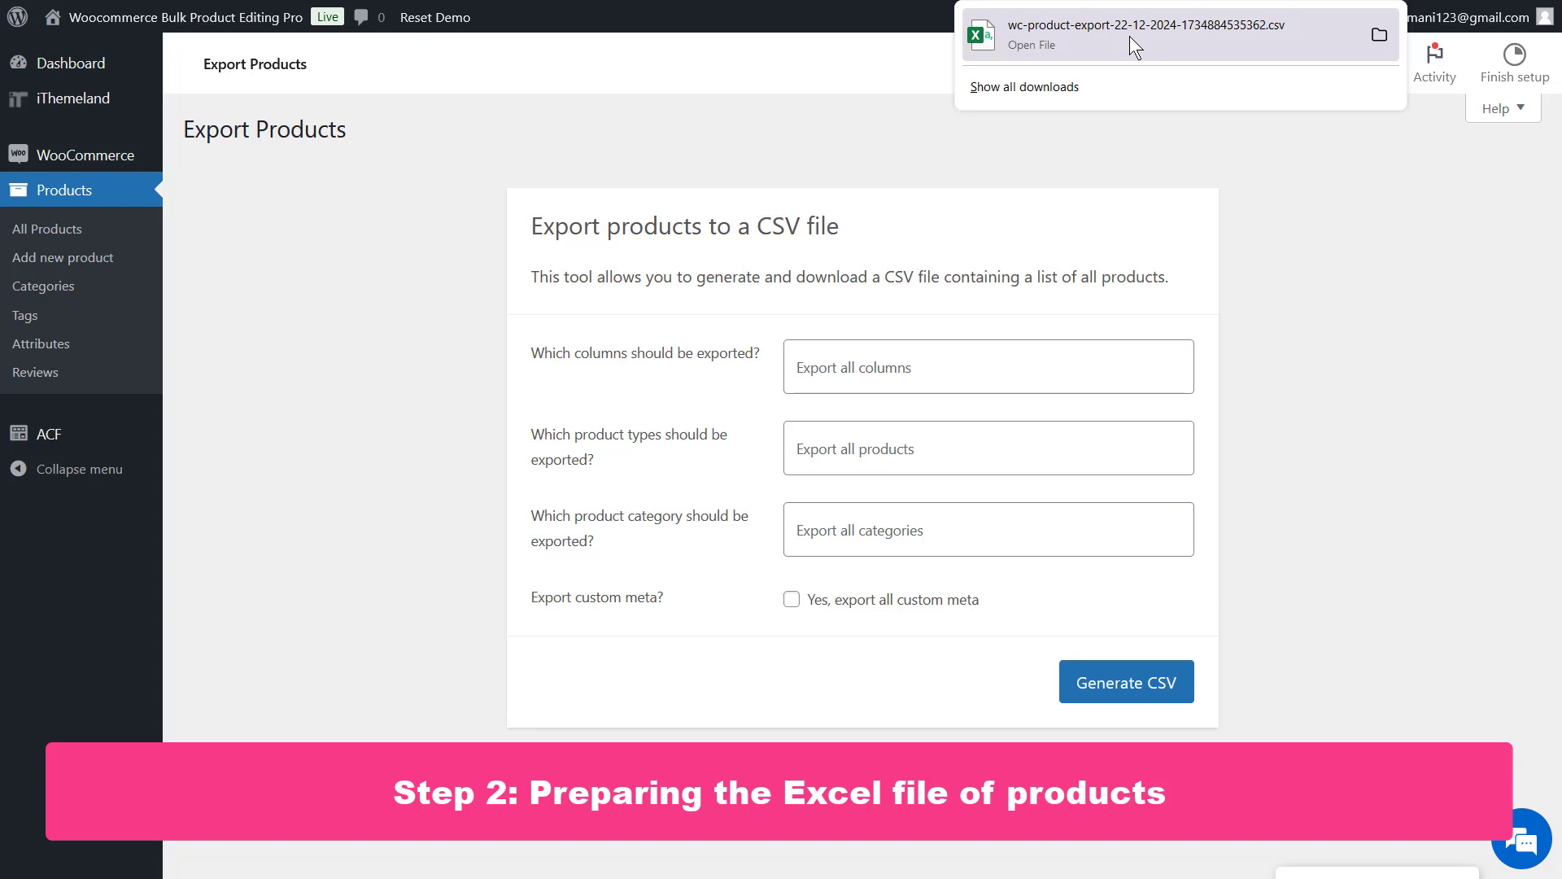
Open the downloaded CSV and enter SKU kim-28810 and name Surgical in row 2
left_click(1129, 36)
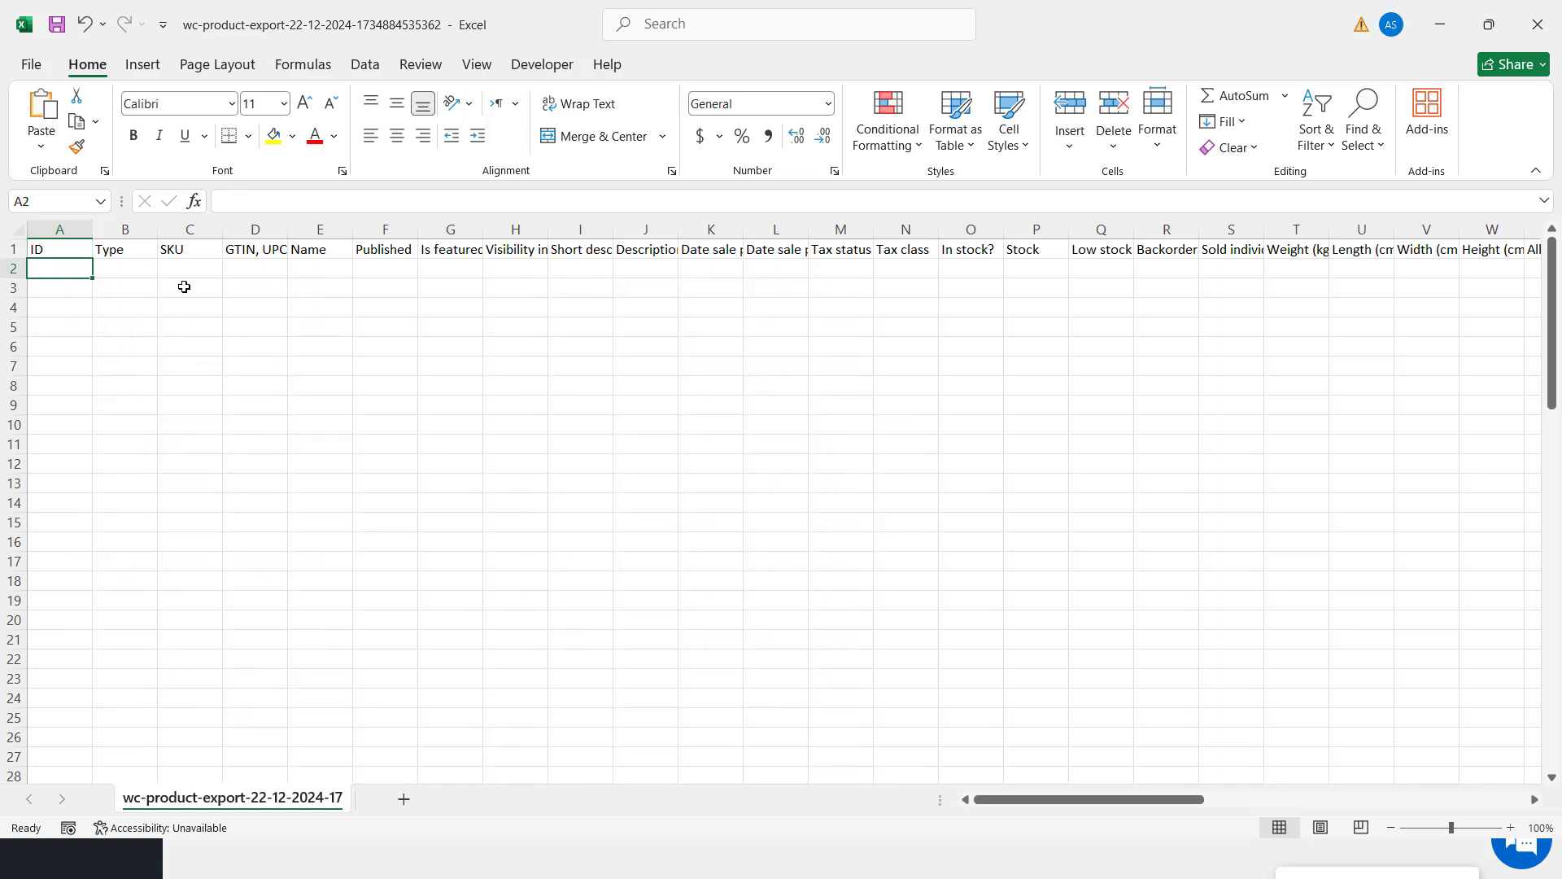
left_click(189, 270)
type("kim-28810")
left_click(324, 269)
type("Surgical")
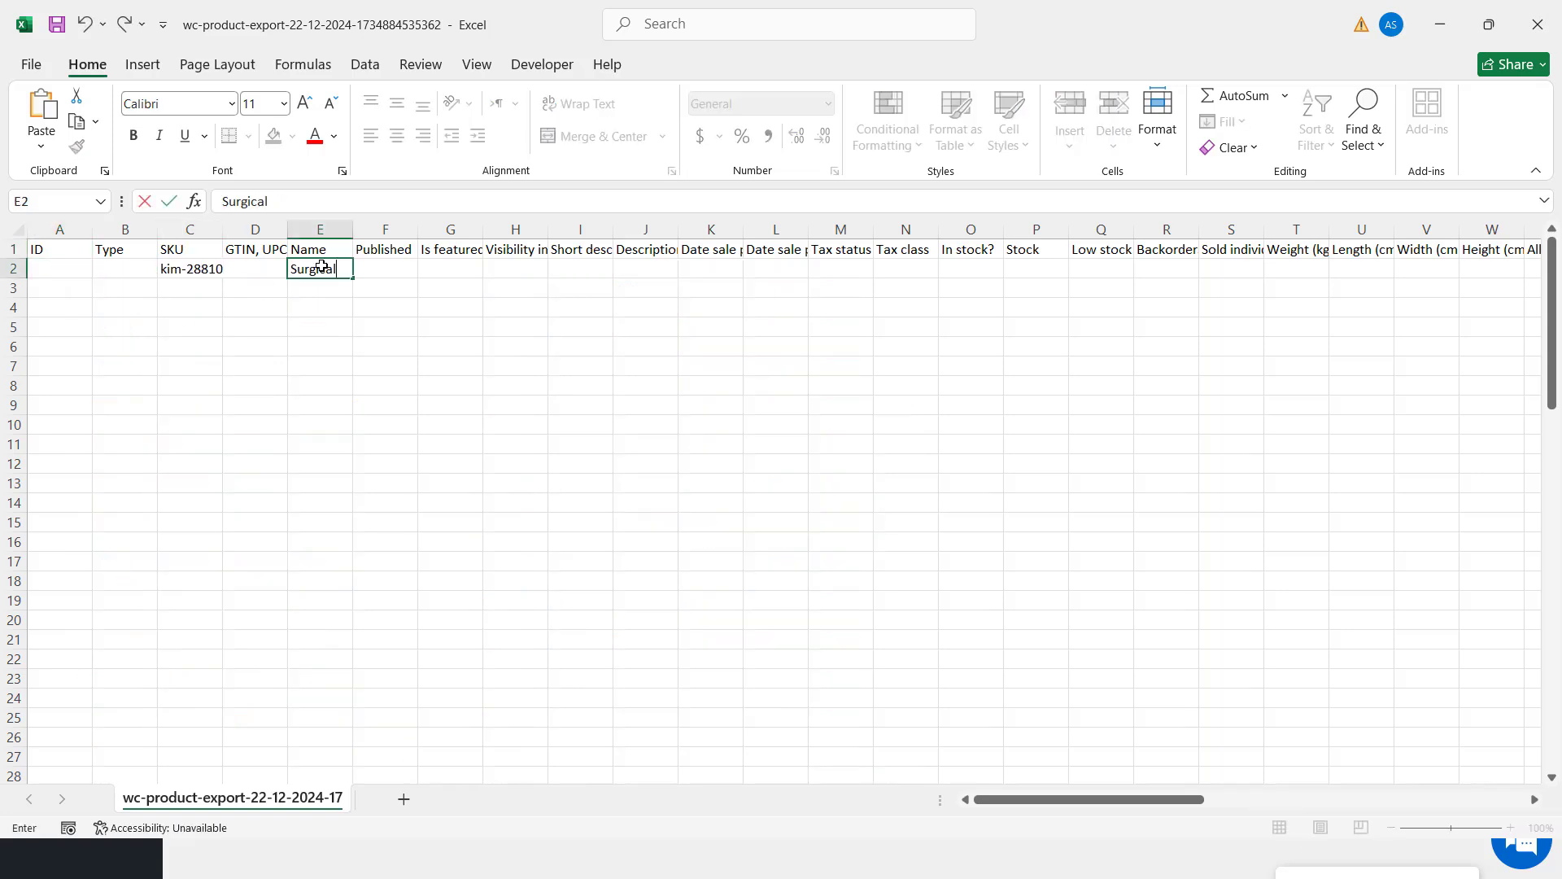
Enter weight 0.001, dimensions 60×40×100 and regular price 16 for Surgical
left_click(1306, 268)
type("0.001\t60\t40\t100")
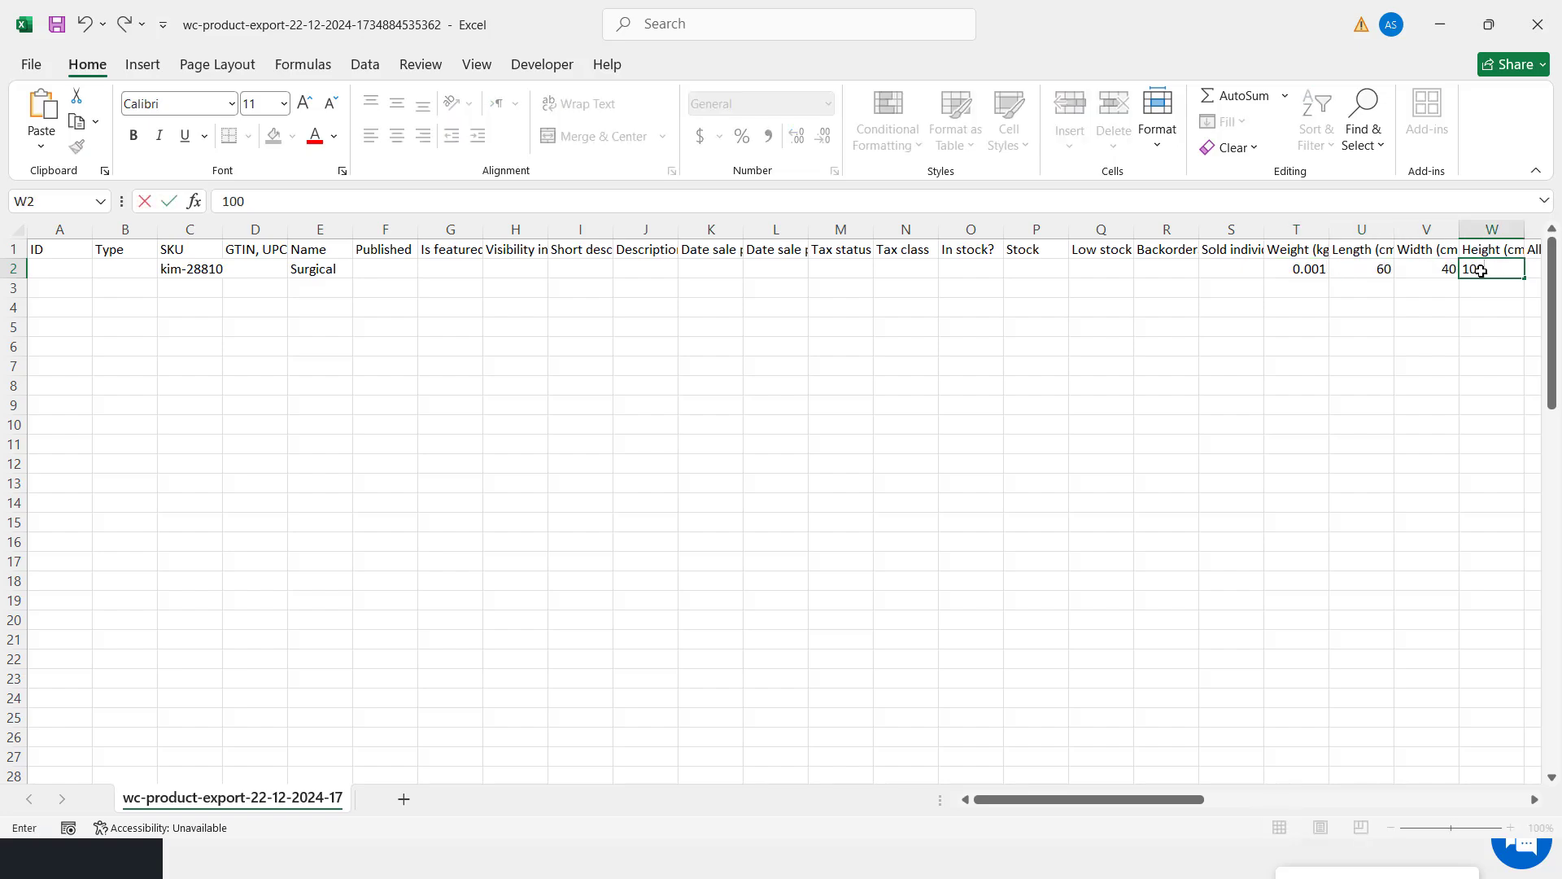
left_click_drag(1058, 799, 1118, 799)
left_click(1363, 269)
type("16")
left_click(1416, 282)
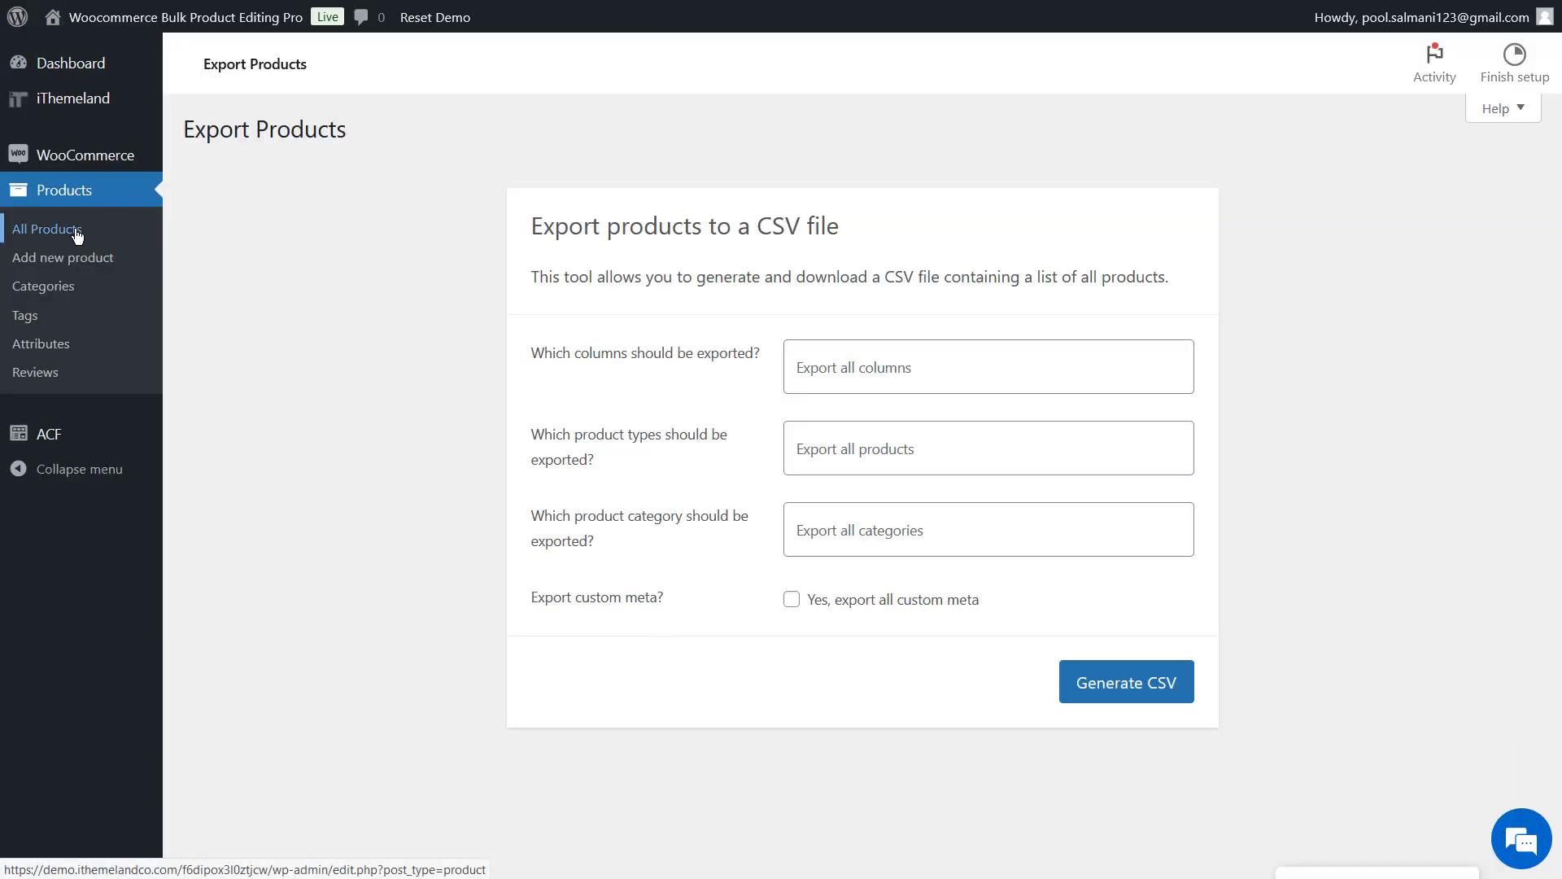
Upload the edited wc-product-export CSV in the product importer and continue
left_click(77, 236)
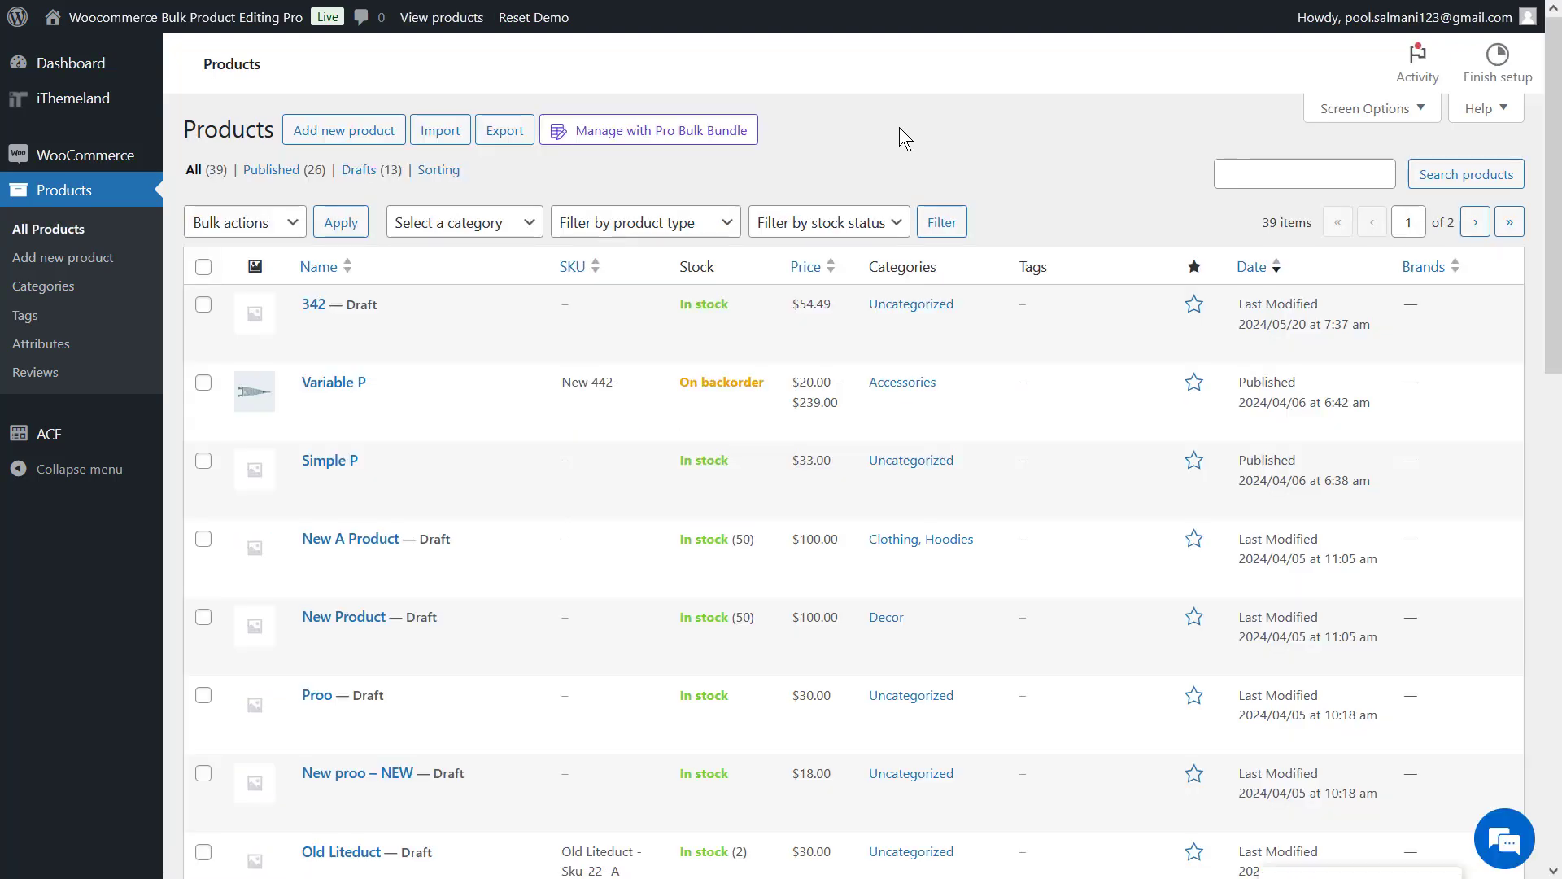
left_click(452, 132)
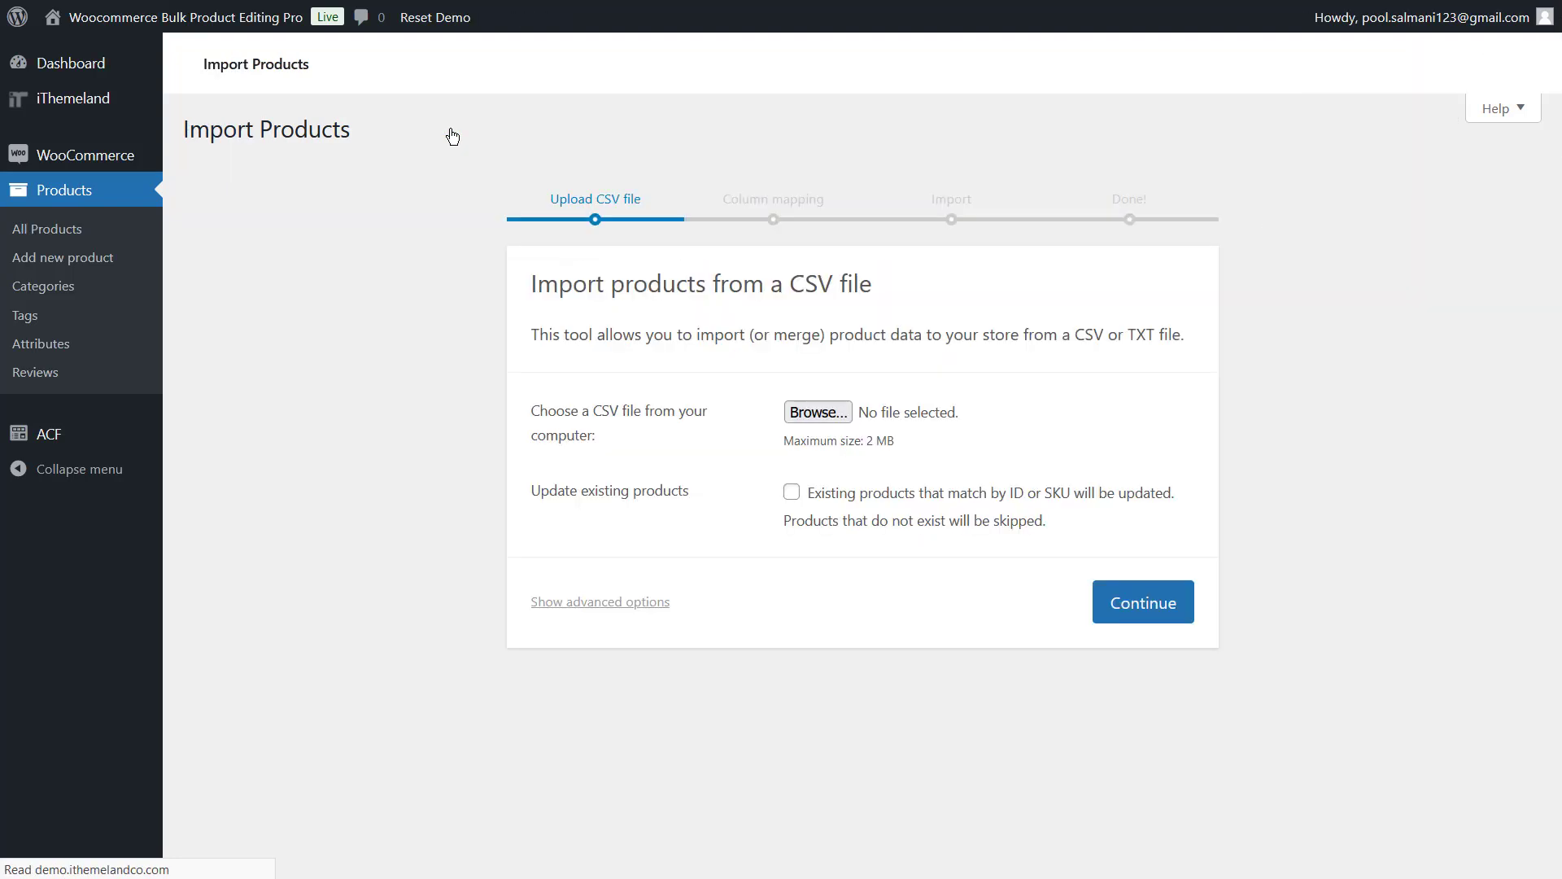
left_click(824, 411)
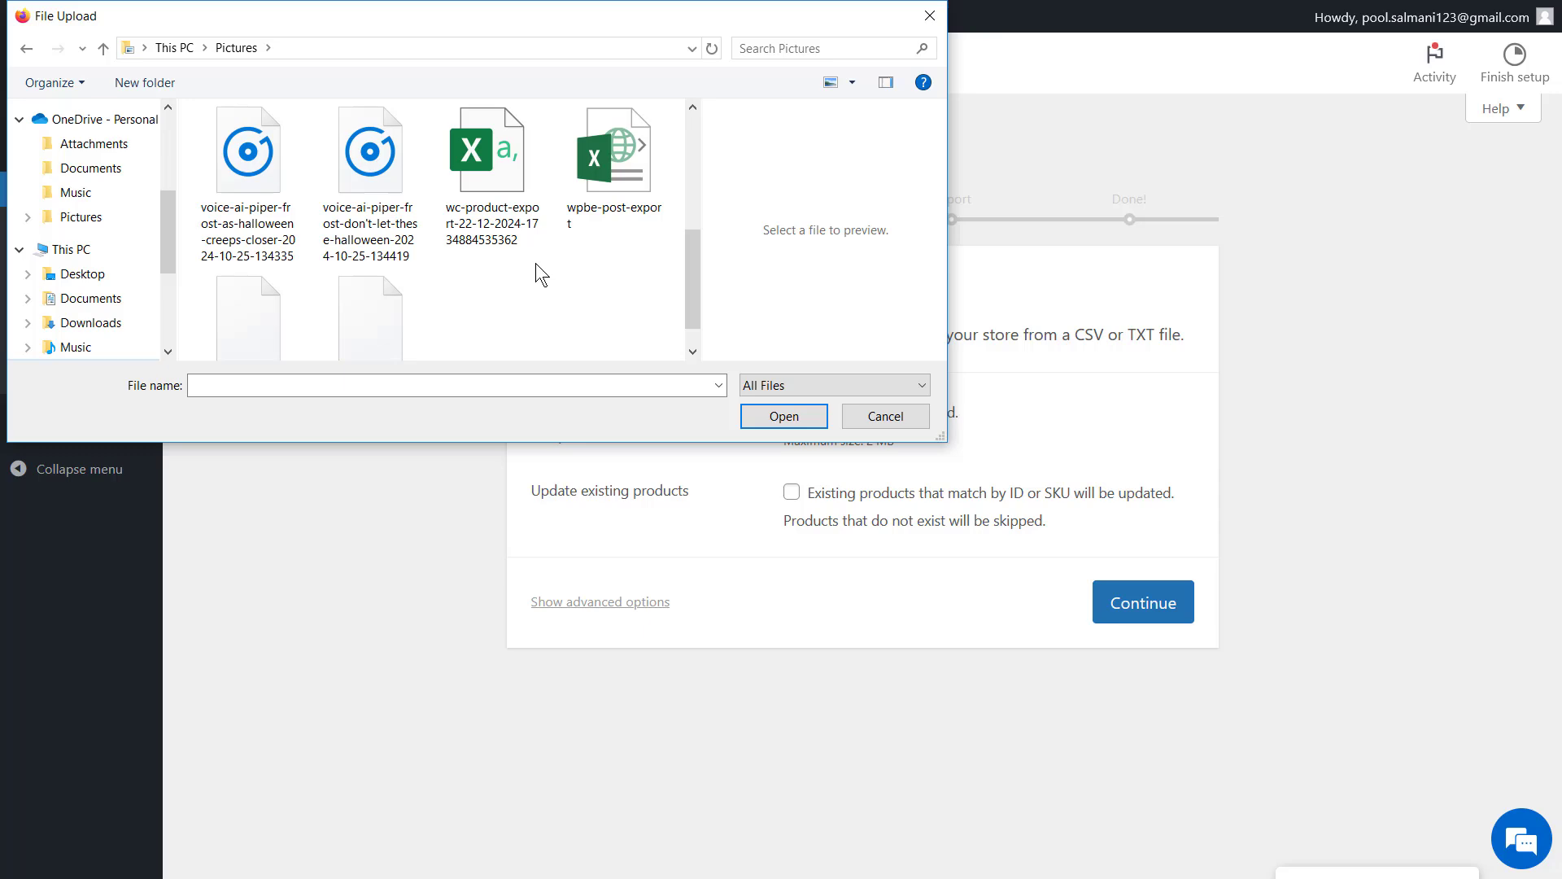
left_click(529, 246)
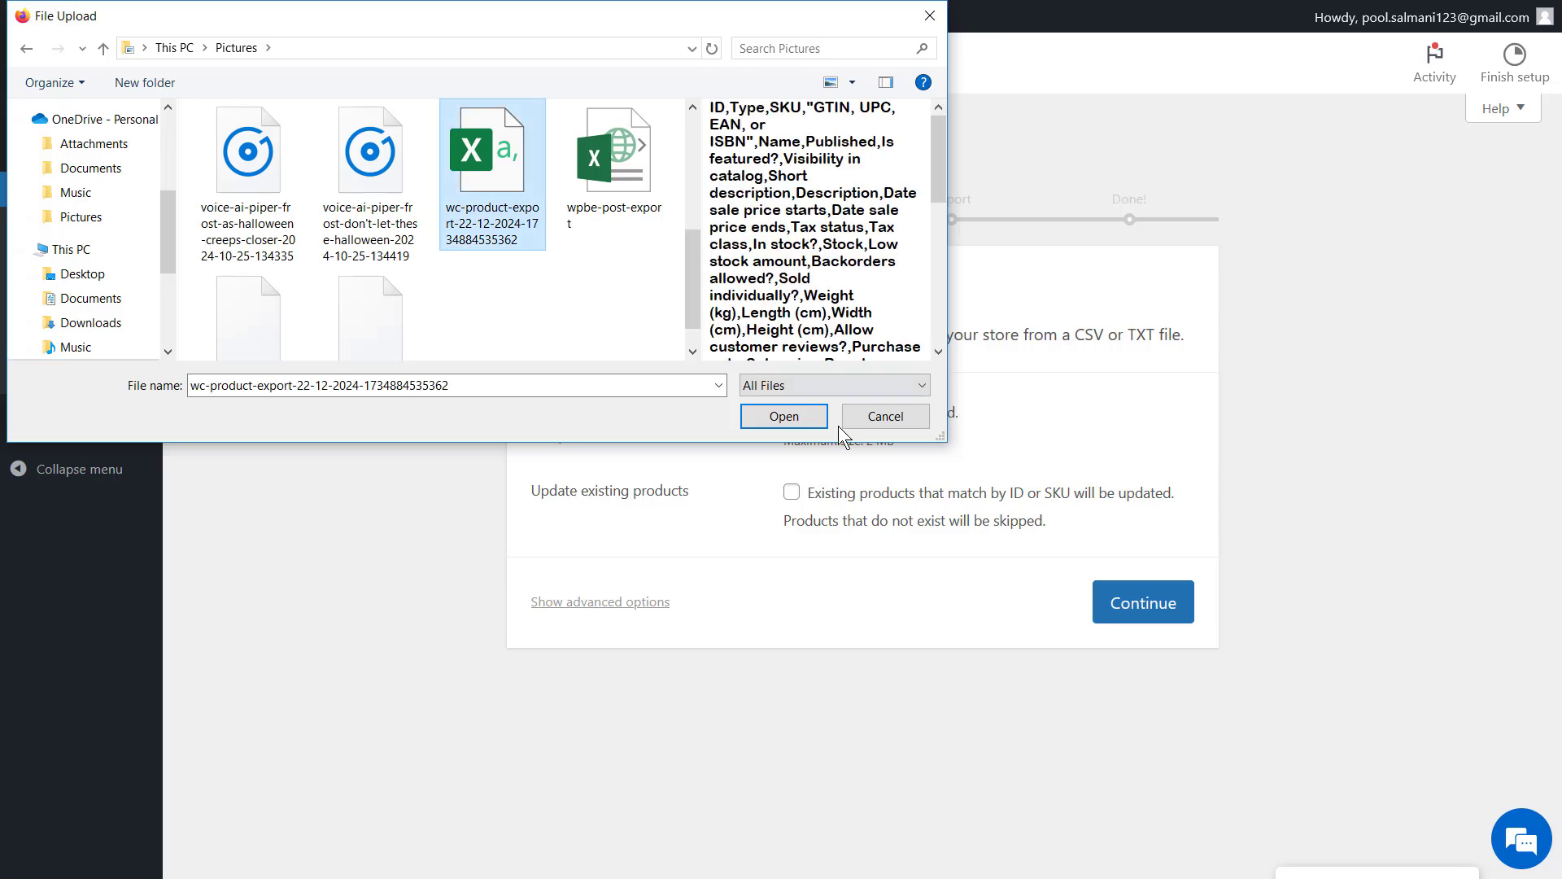
left_click(788, 417)
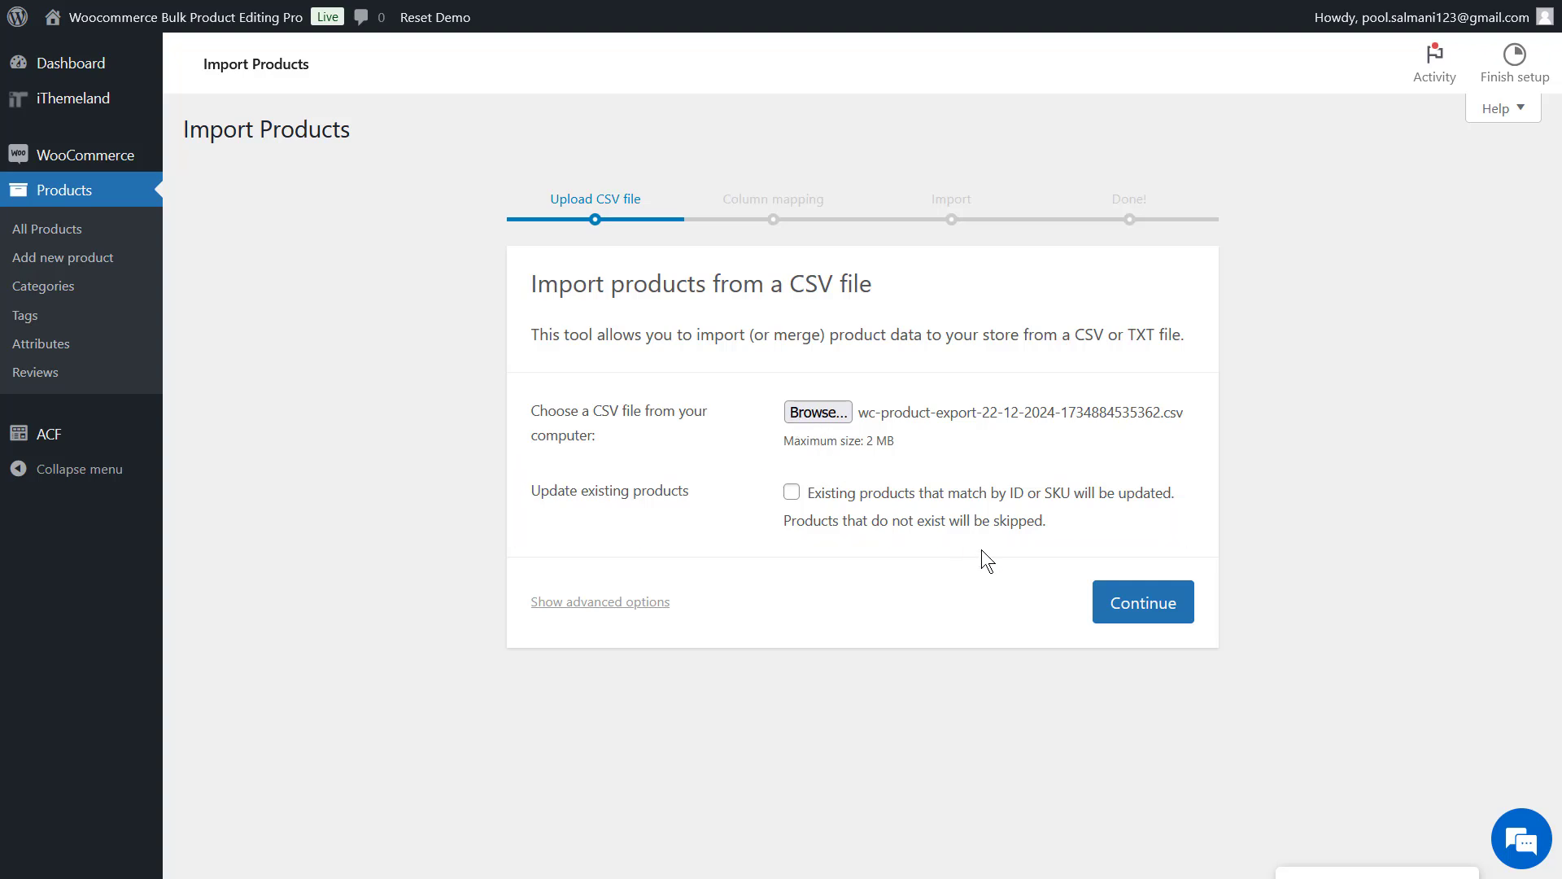
left_click(1123, 602)
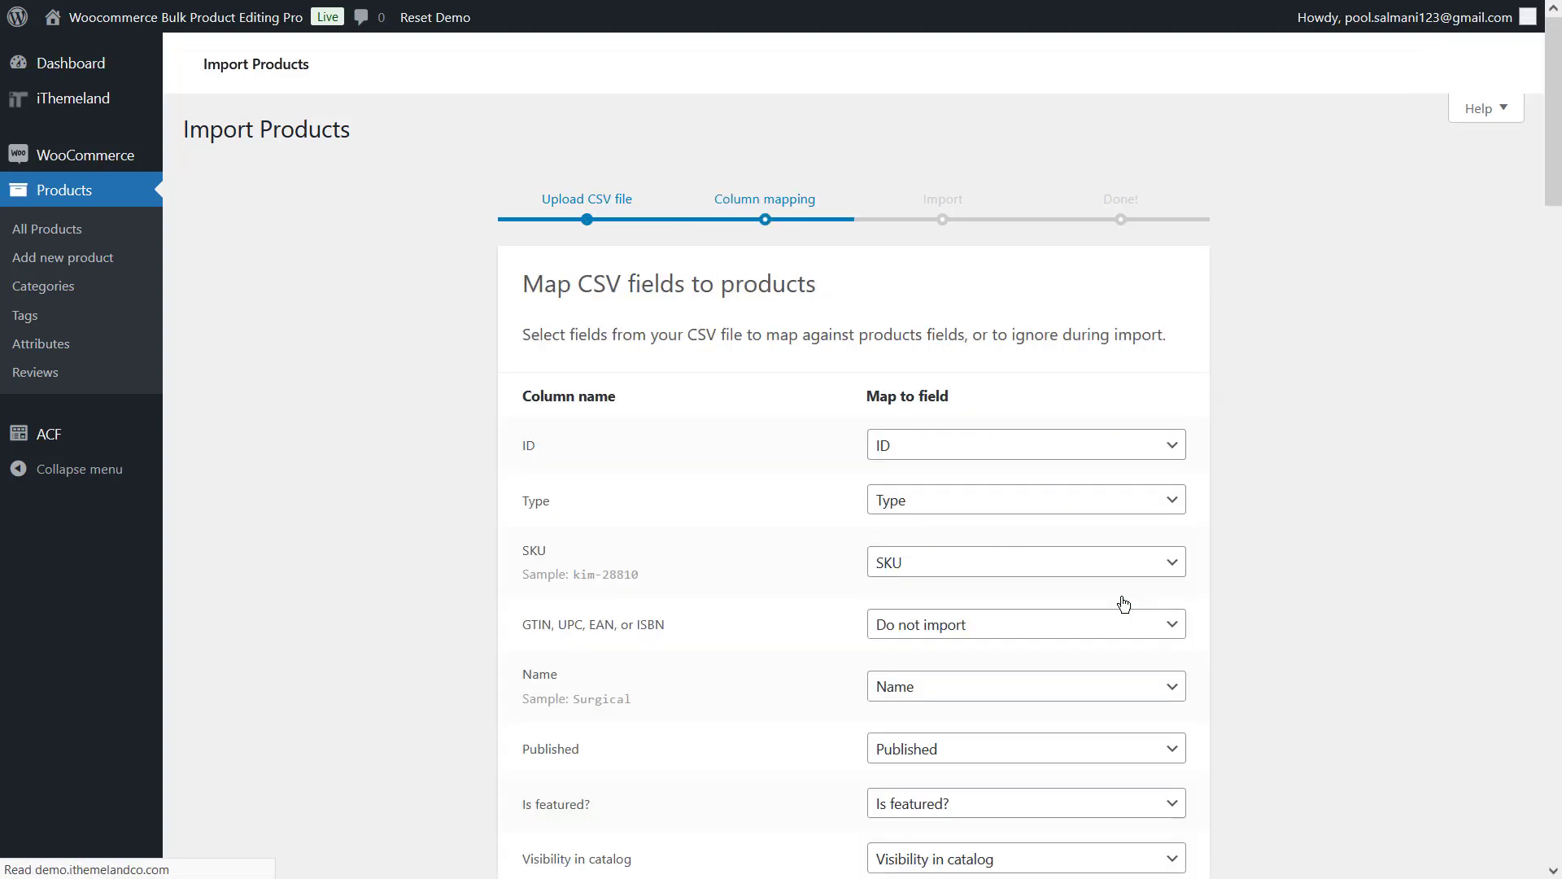
Review the column mappings, keep the defaults, and run the importer
scroll(1122, 597, "down", 1)
scroll(1120, 597, "down", 5)
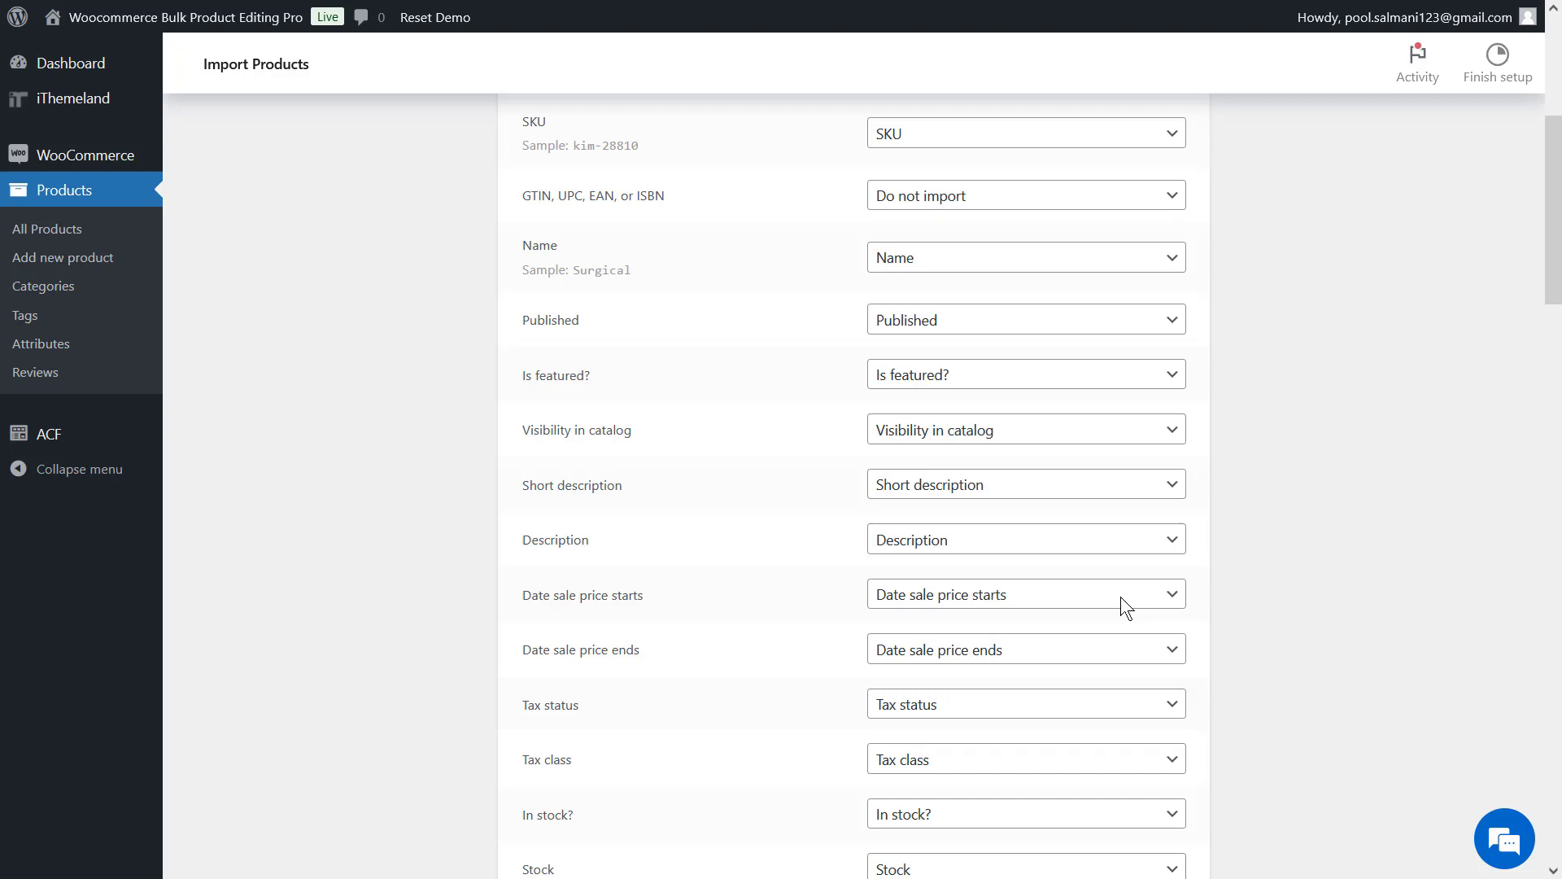
scroll(1120, 602, "down", 5)
scroll(1115, 594, "down", 1)
scroll(1115, 594, "down", 7)
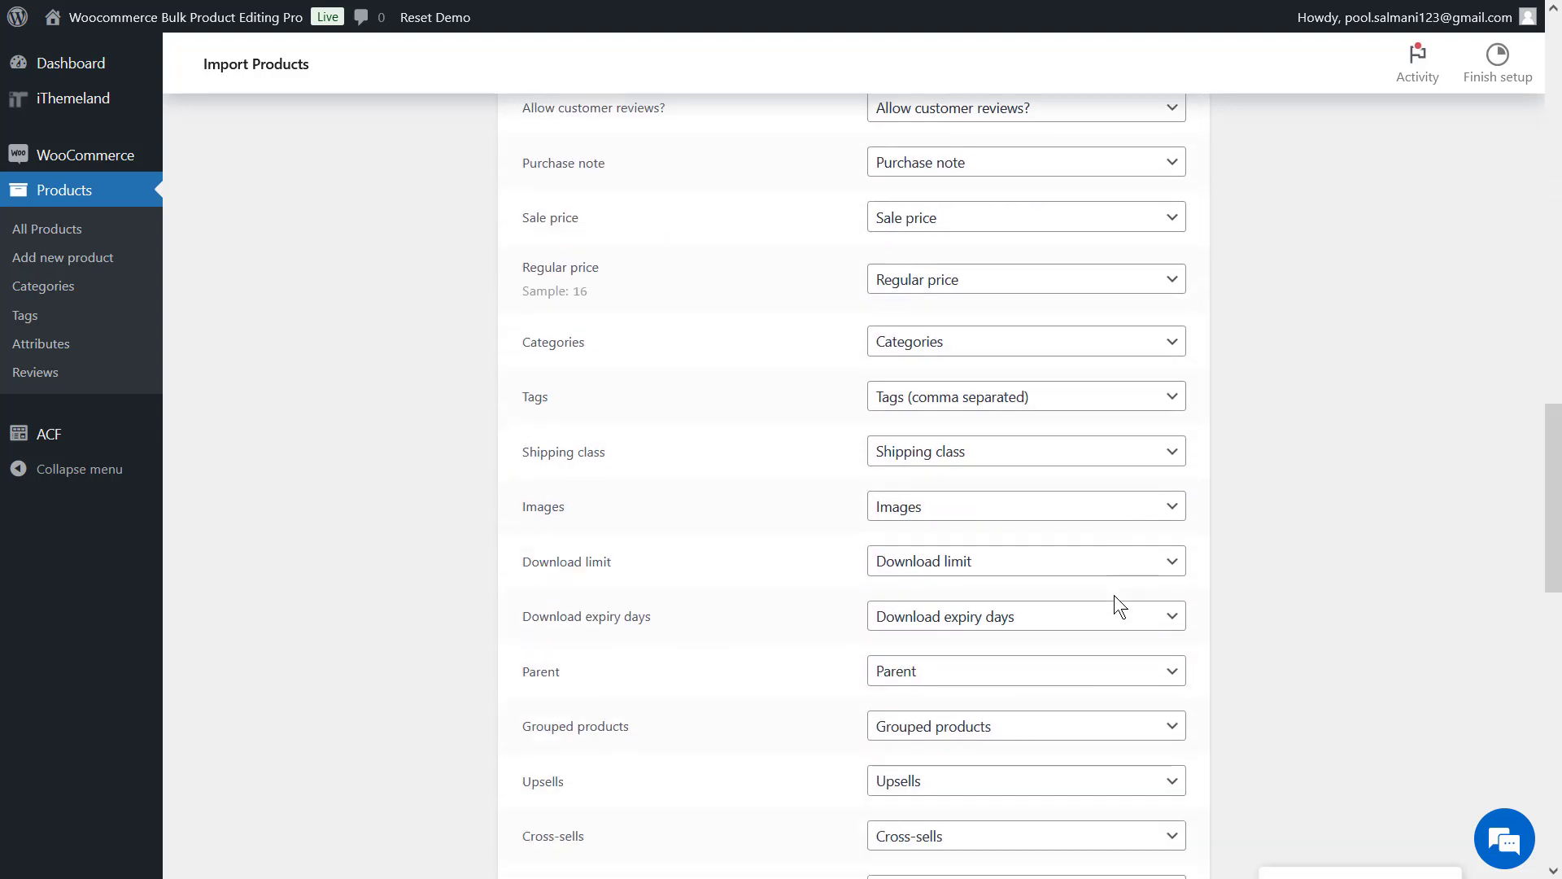
scroll(1114, 594, "down", 3)
scroll(1114, 598, "down", 7)
scroll(1113, 600, "down", 4)
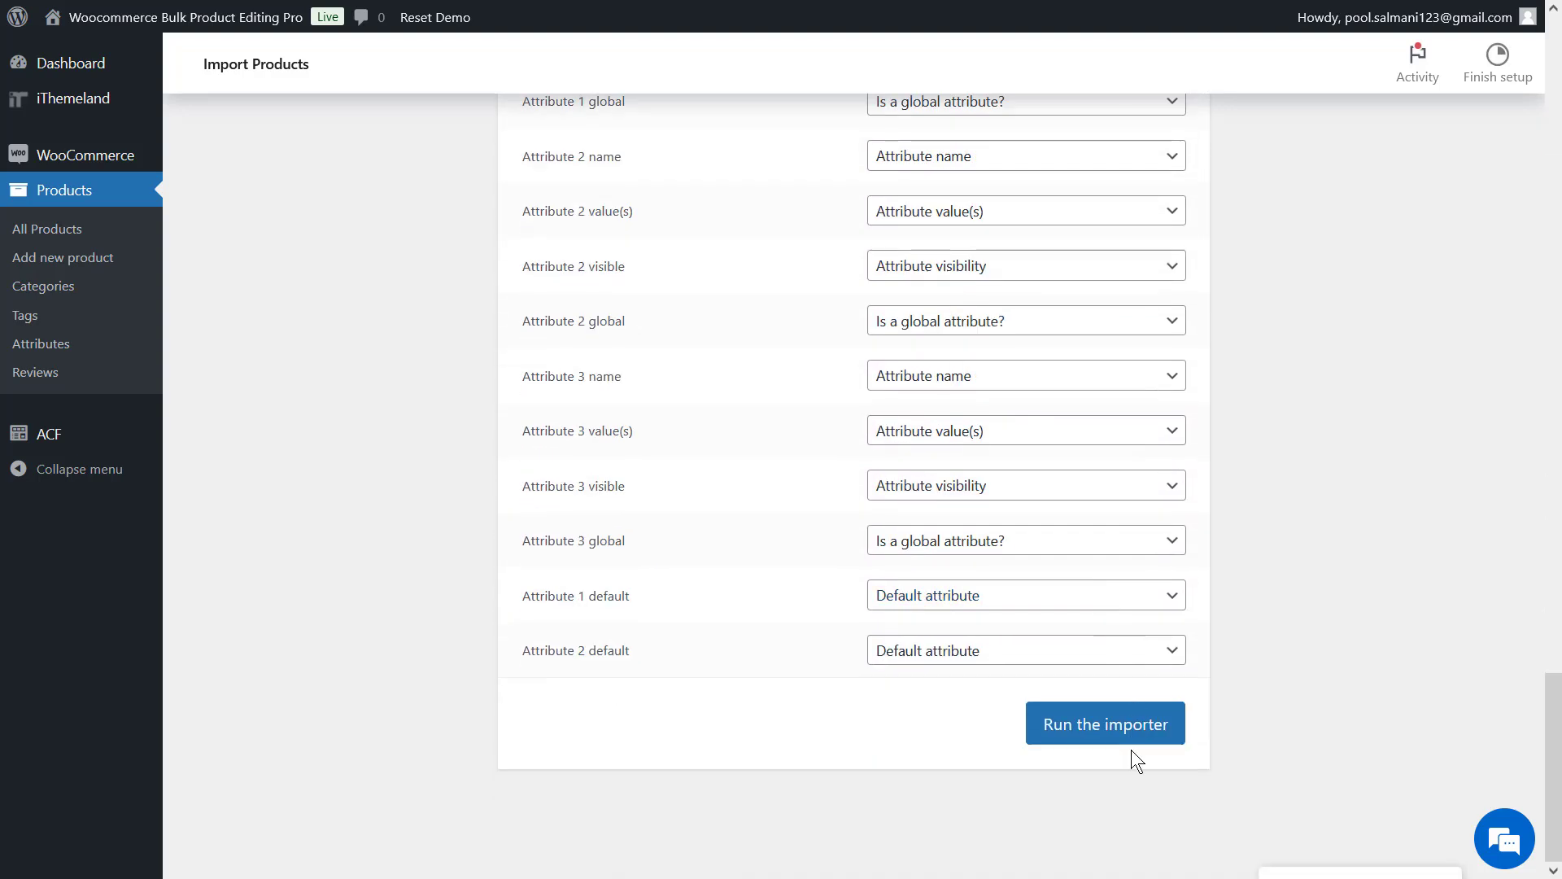
left_click(1084, 736)
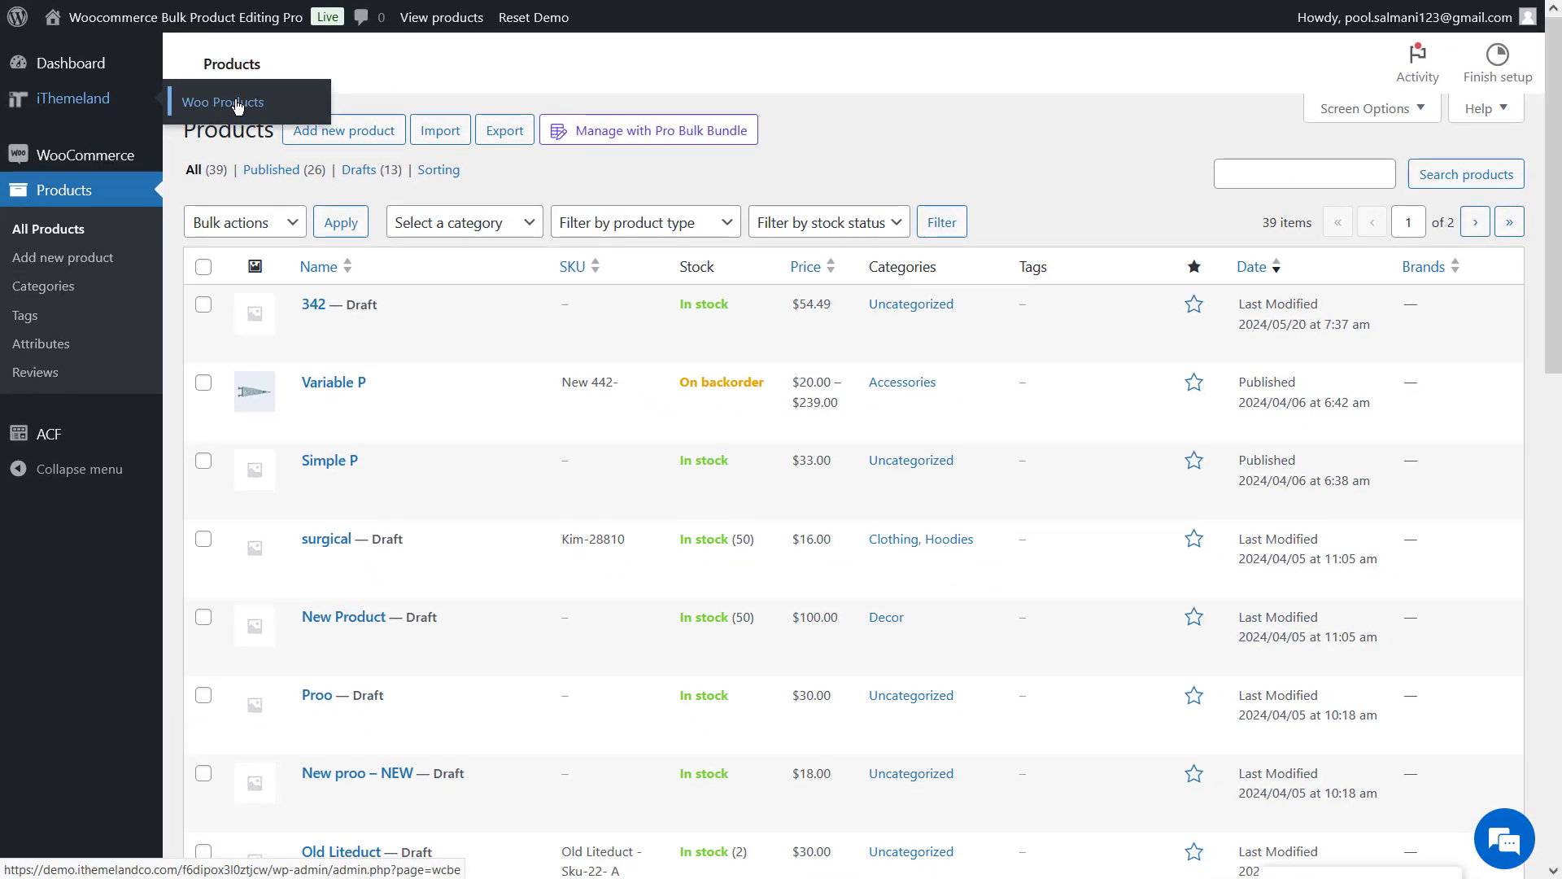
Create 20 new blank products from the bulk editing table's New Product dialog
left_click(252, 113)
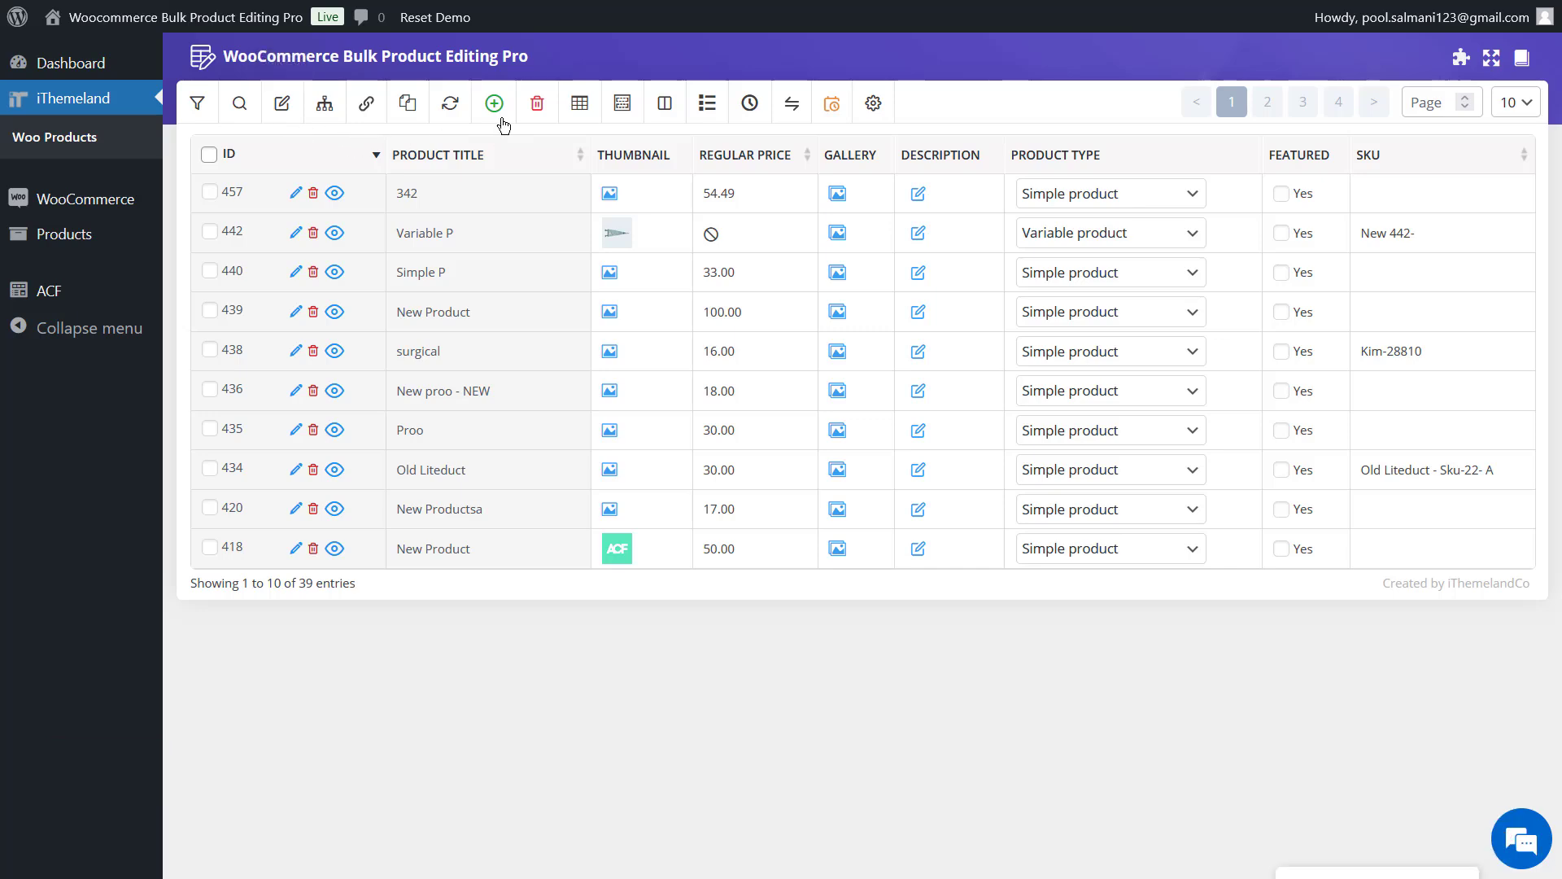
left_click(504, 112)
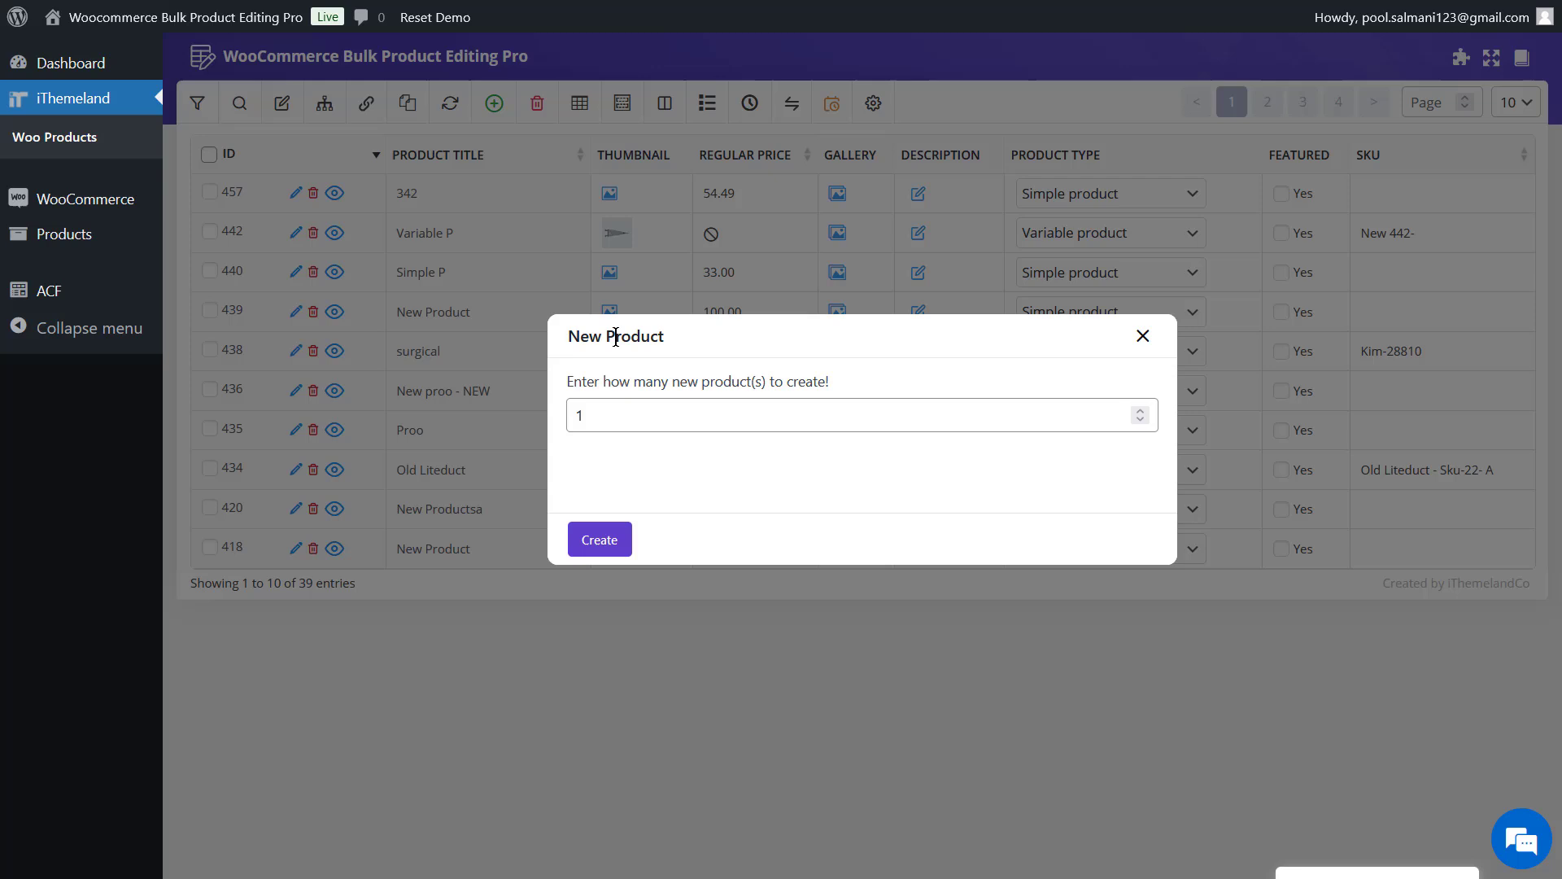
double_click(629, 419)
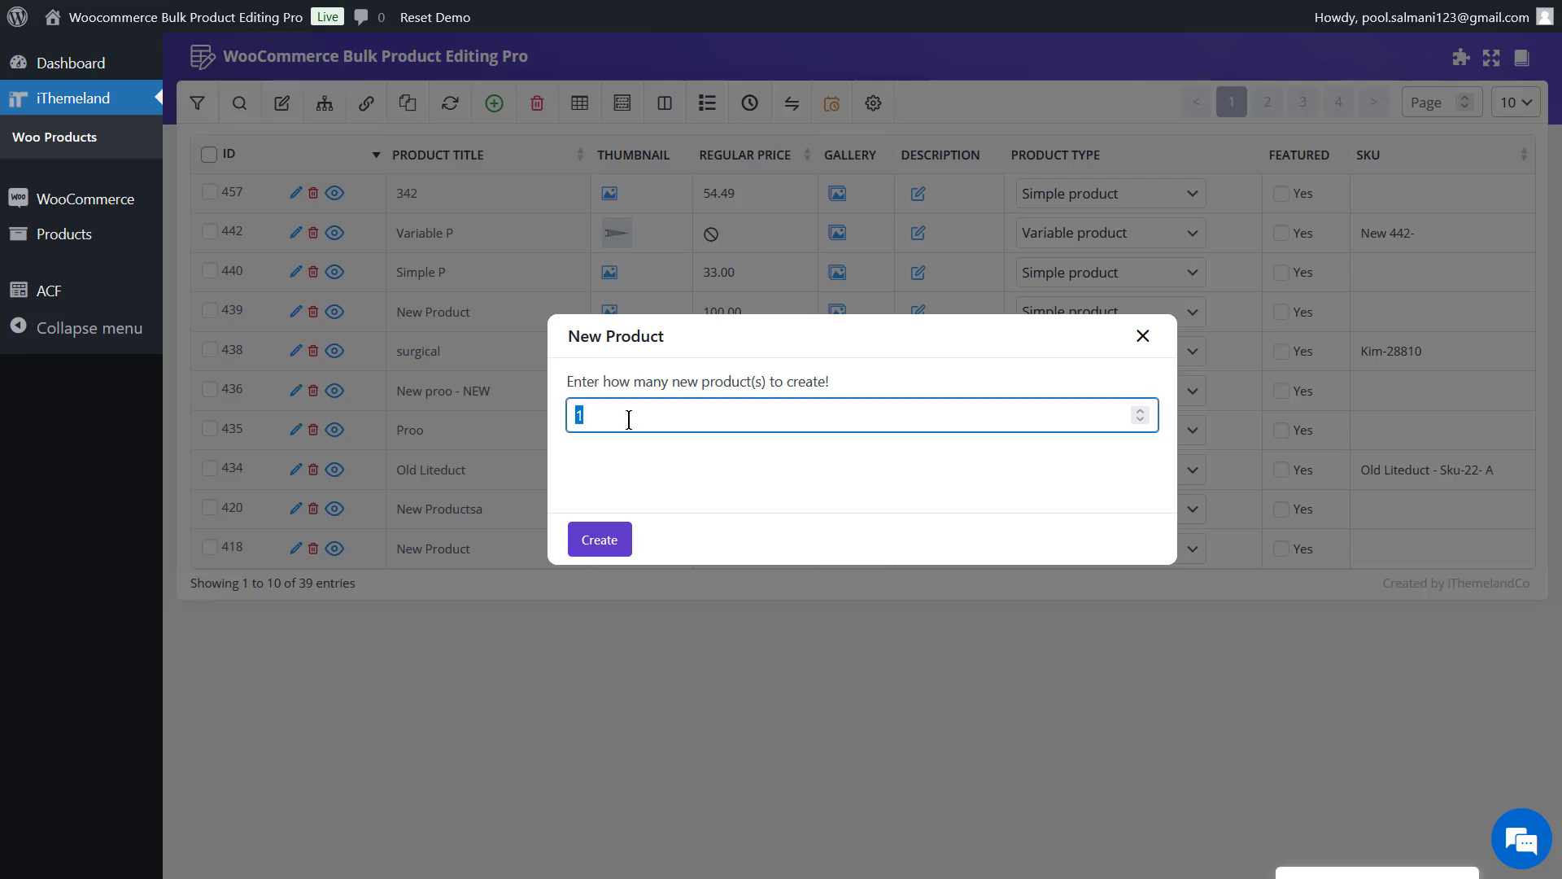
type("20")
left_click(616, 543)
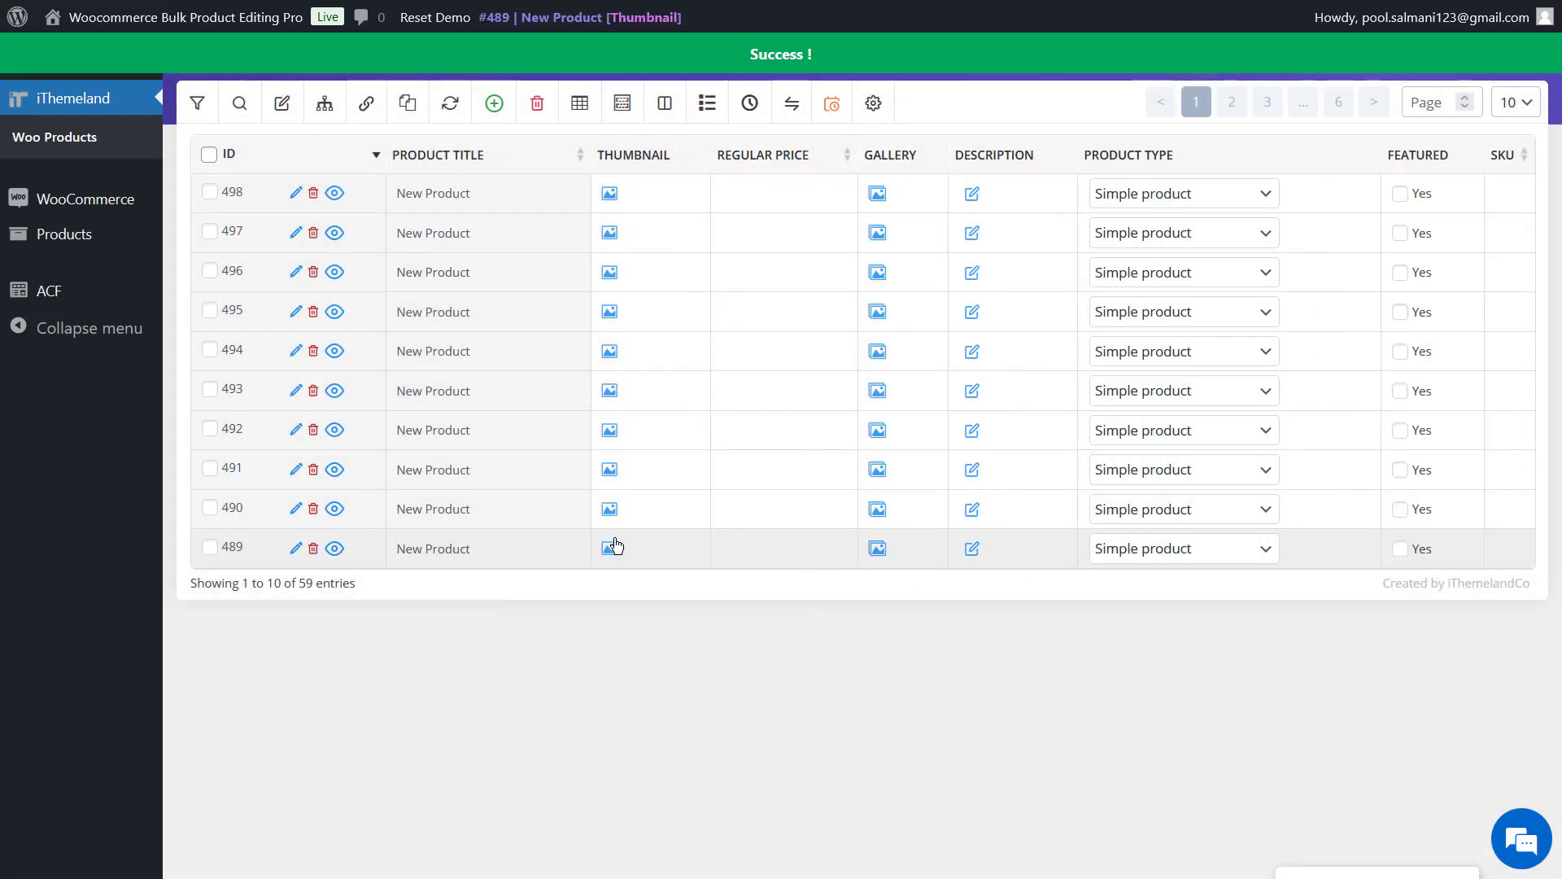
Show 50 products per page and scroll through the new New Product rows
left_click(1513, 102)
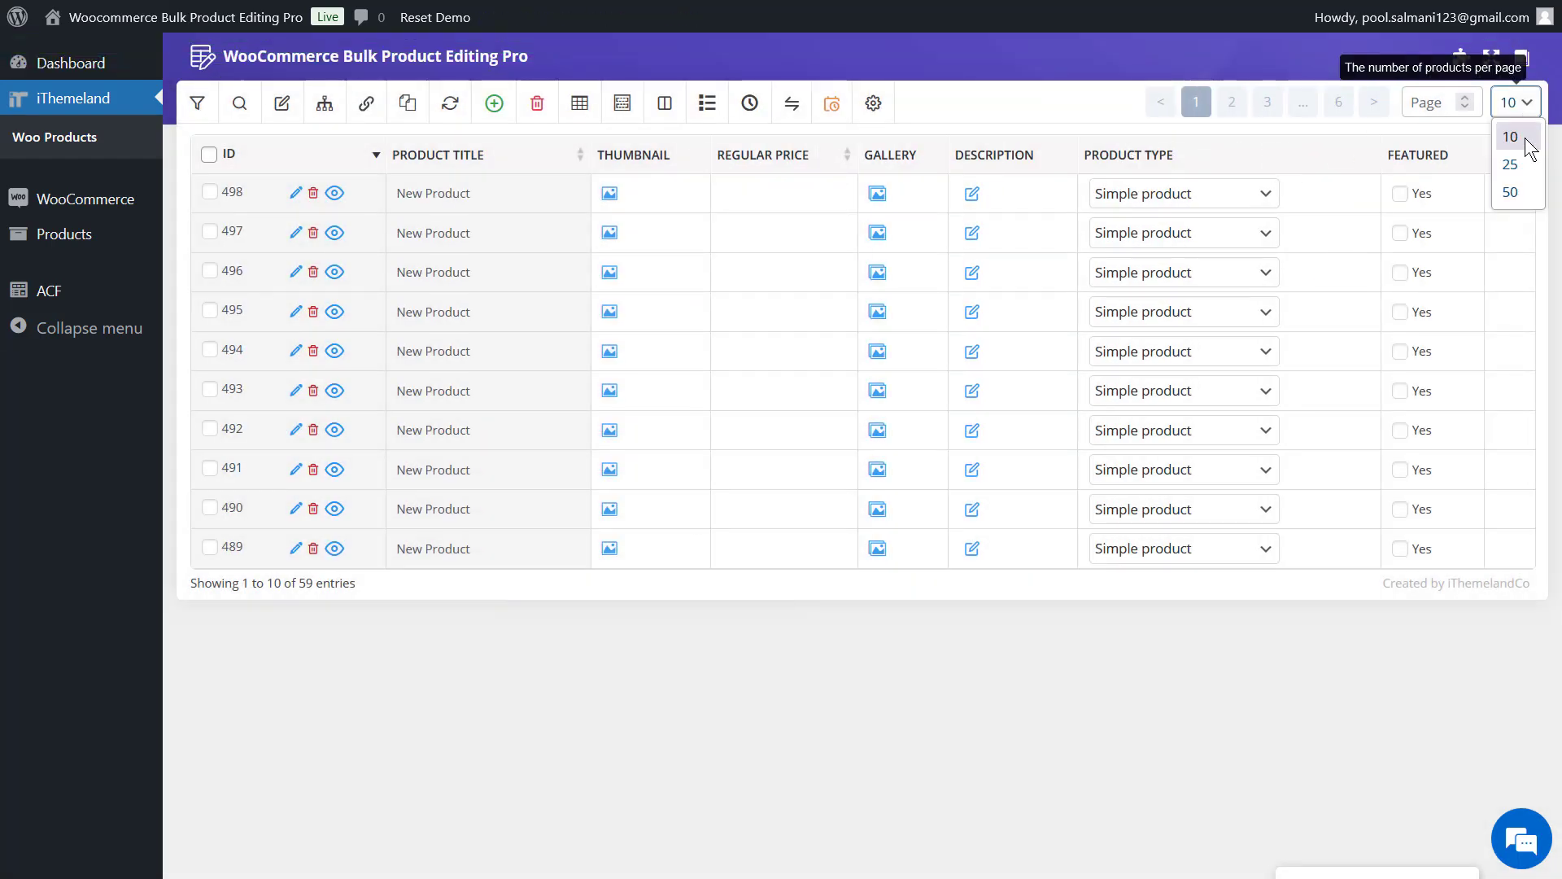
left_click(1530, 192)
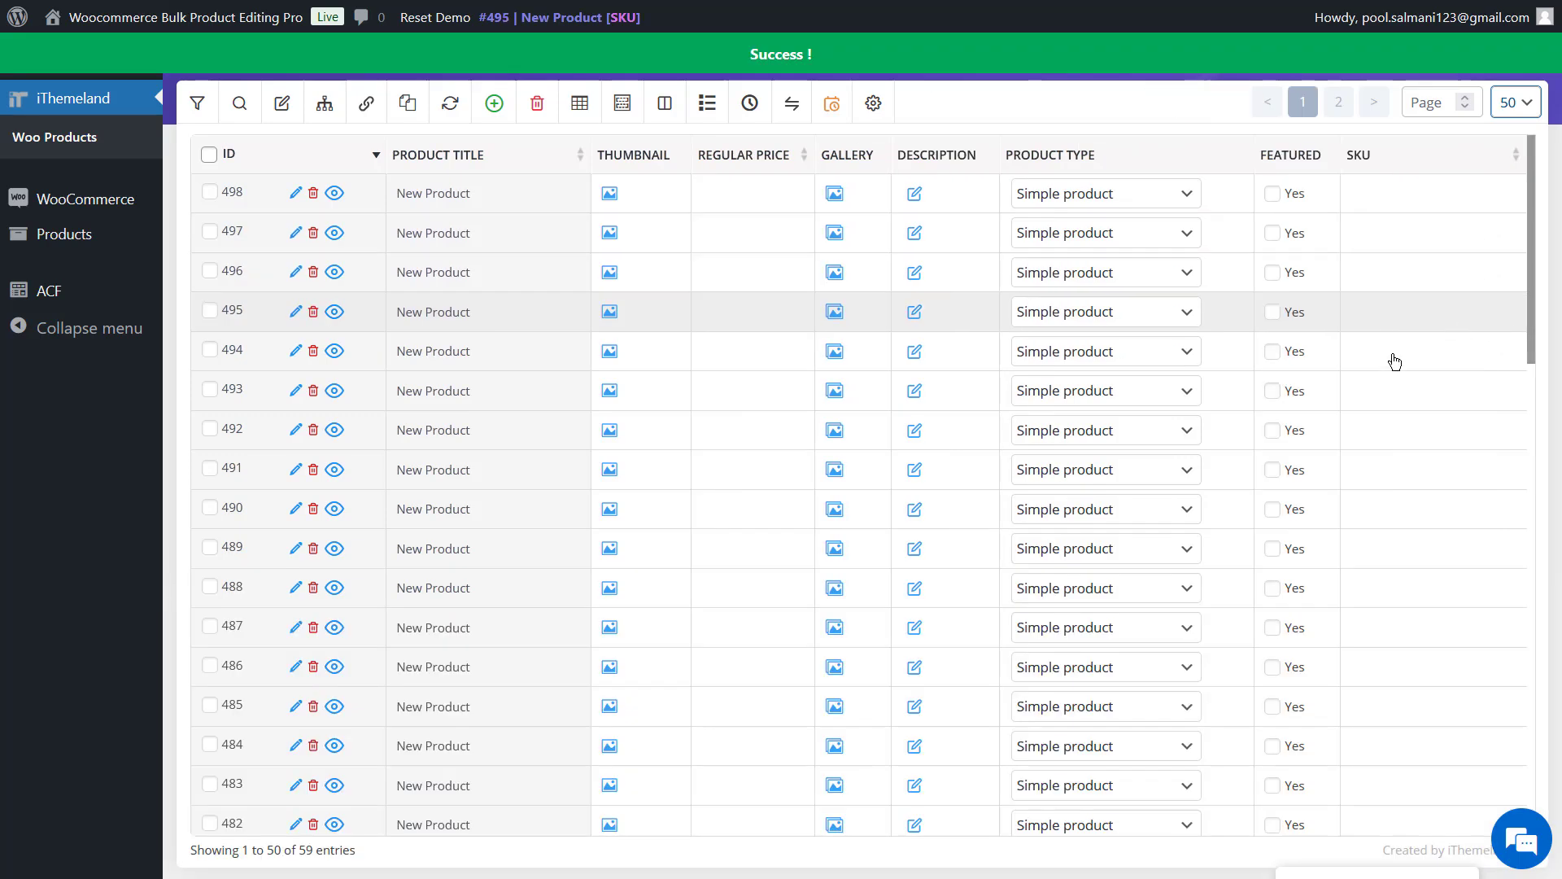
scroll(631, 552, "down", 2)
scroll(631, 552, "down", 3)
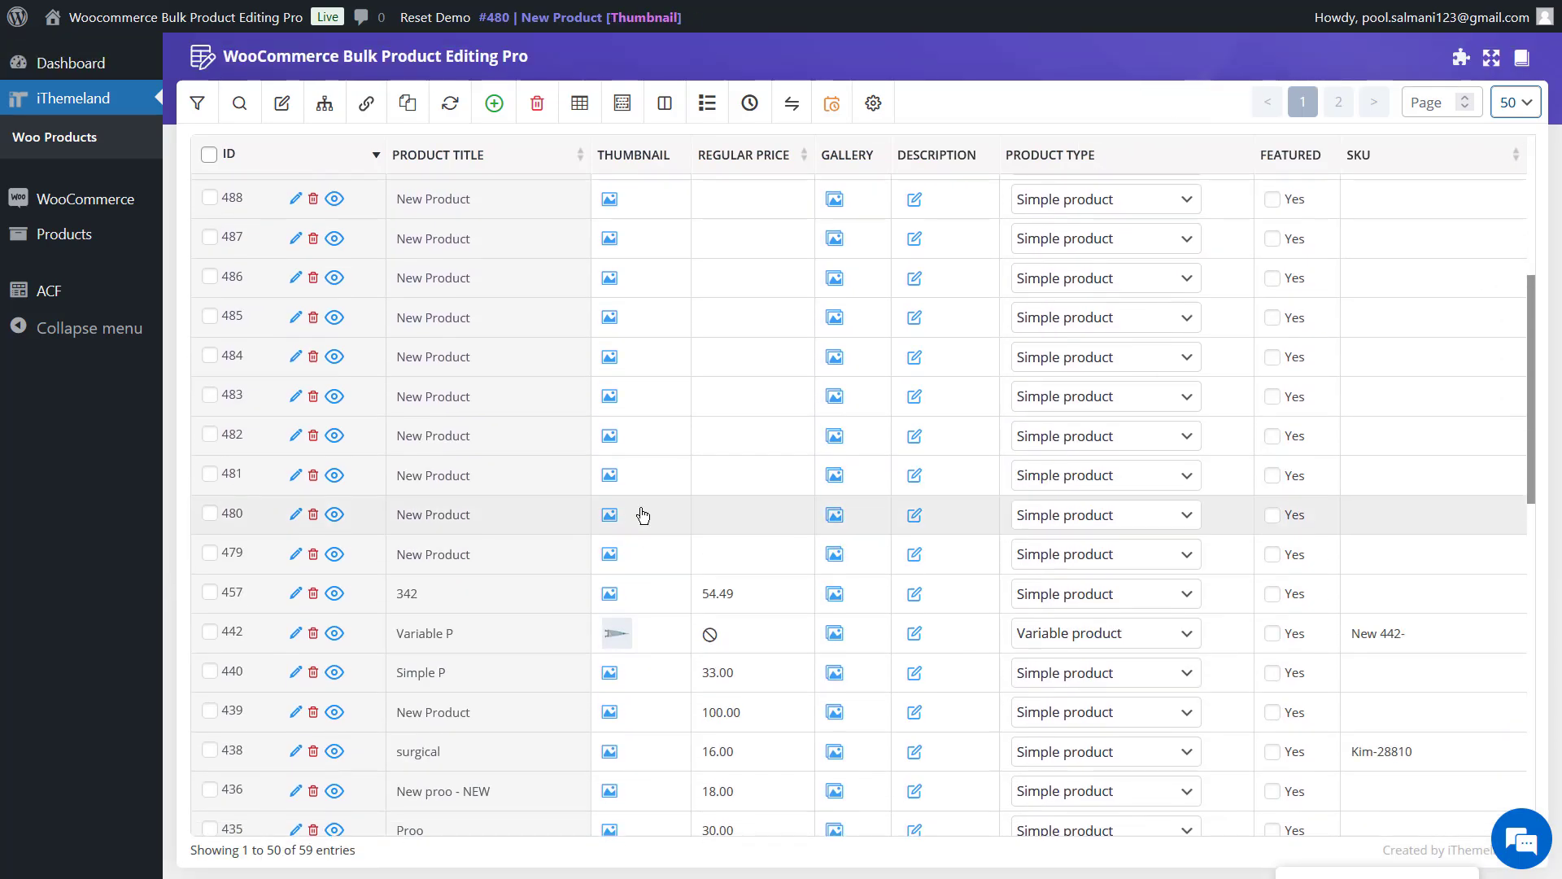
scroll(643, 513, "up", 5)
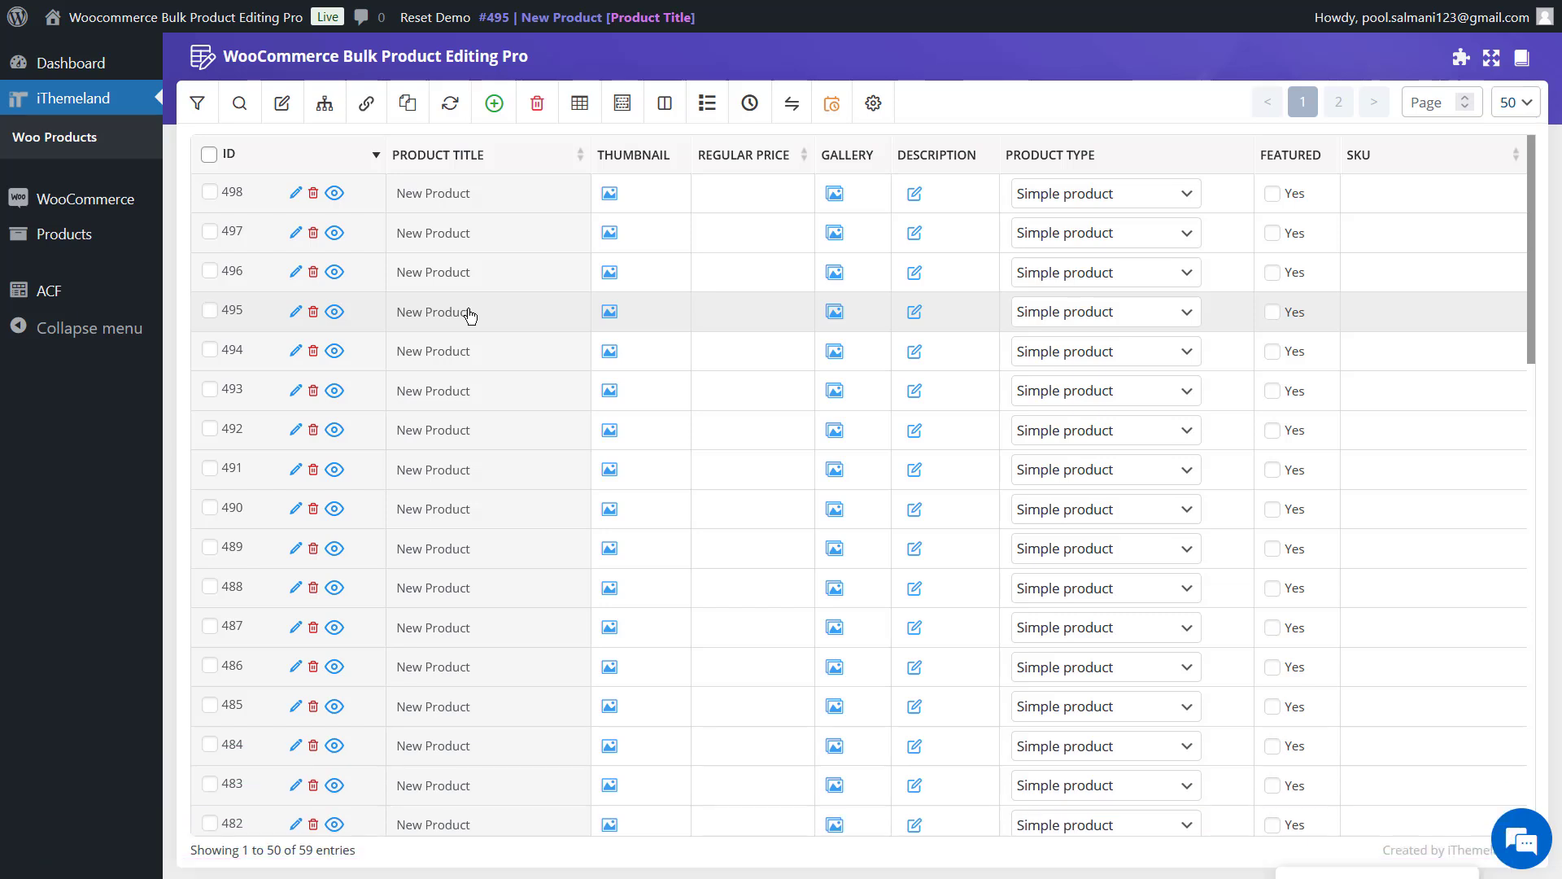
Change row 495's inline title from New Product to 'Food Dish' and save
left_click(469, 315)
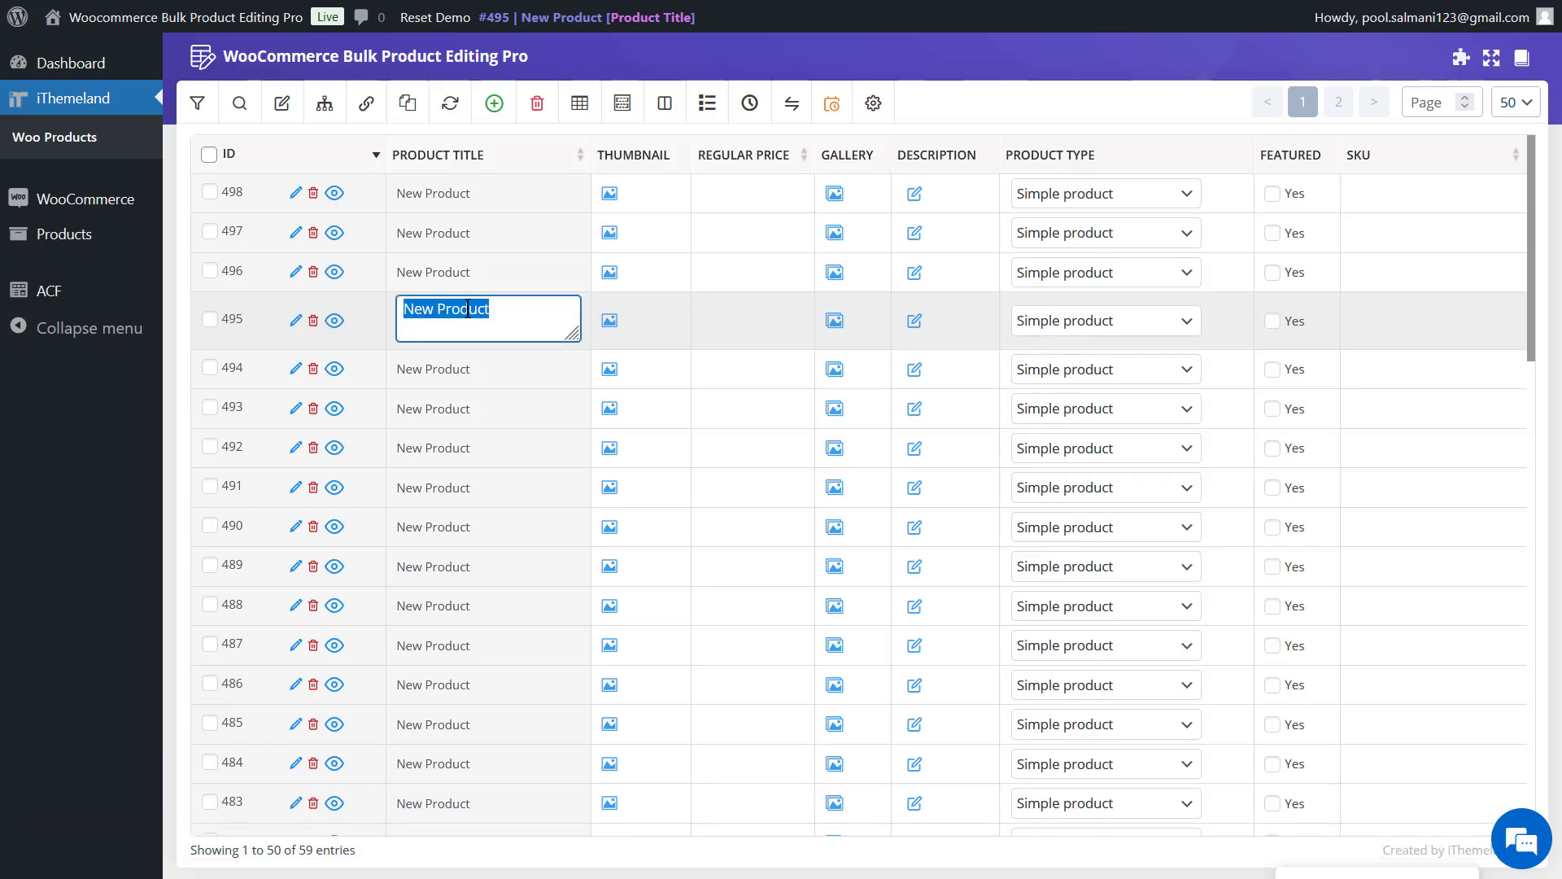
type("Fo")
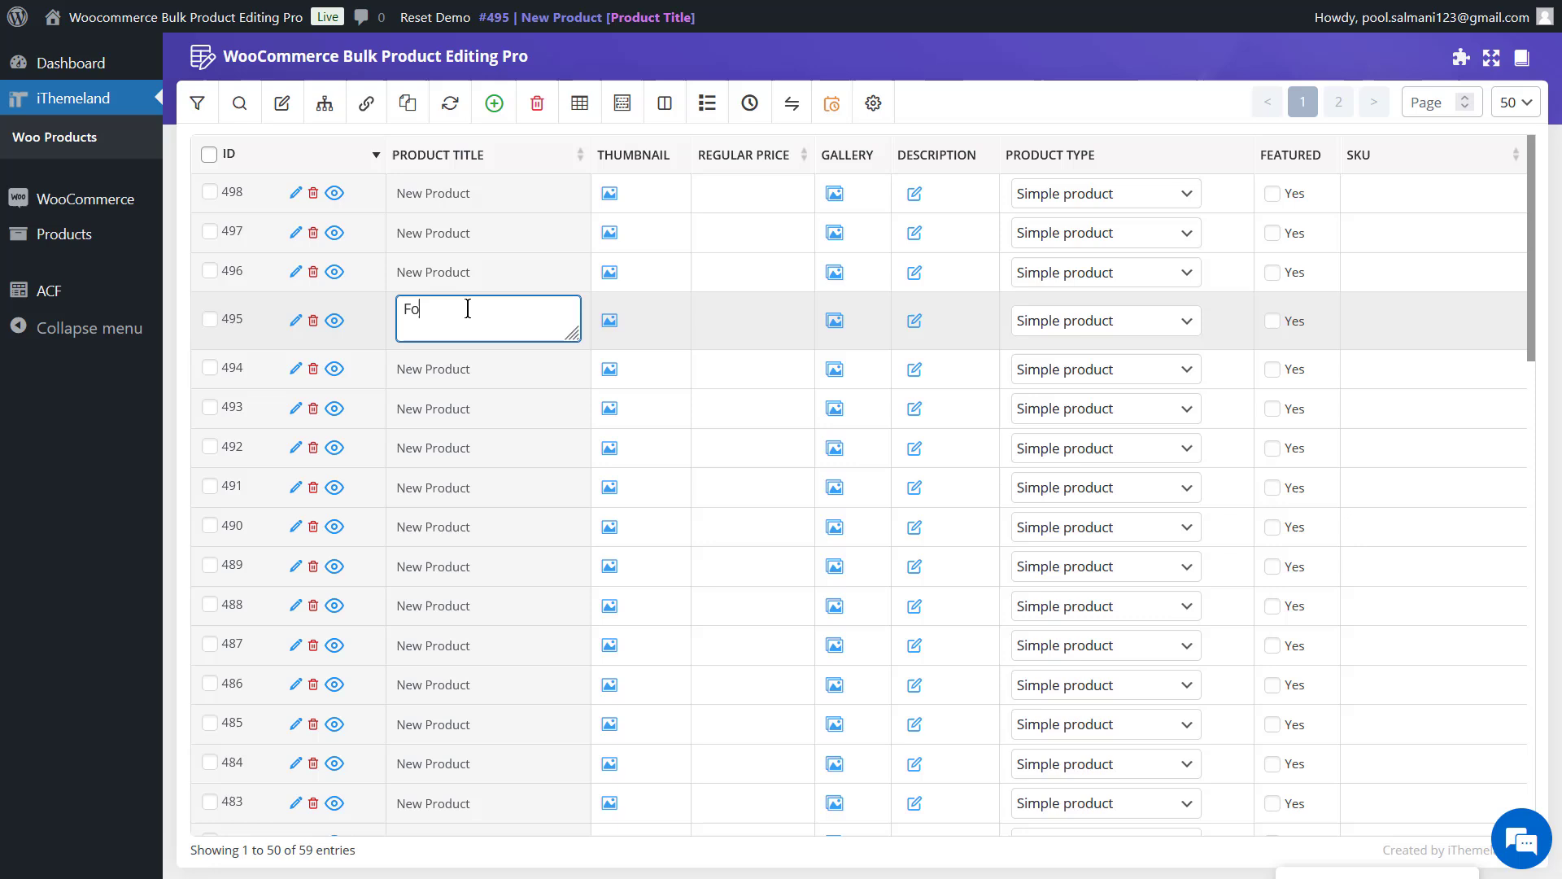
type("od D")
type("ish")
key("Return")
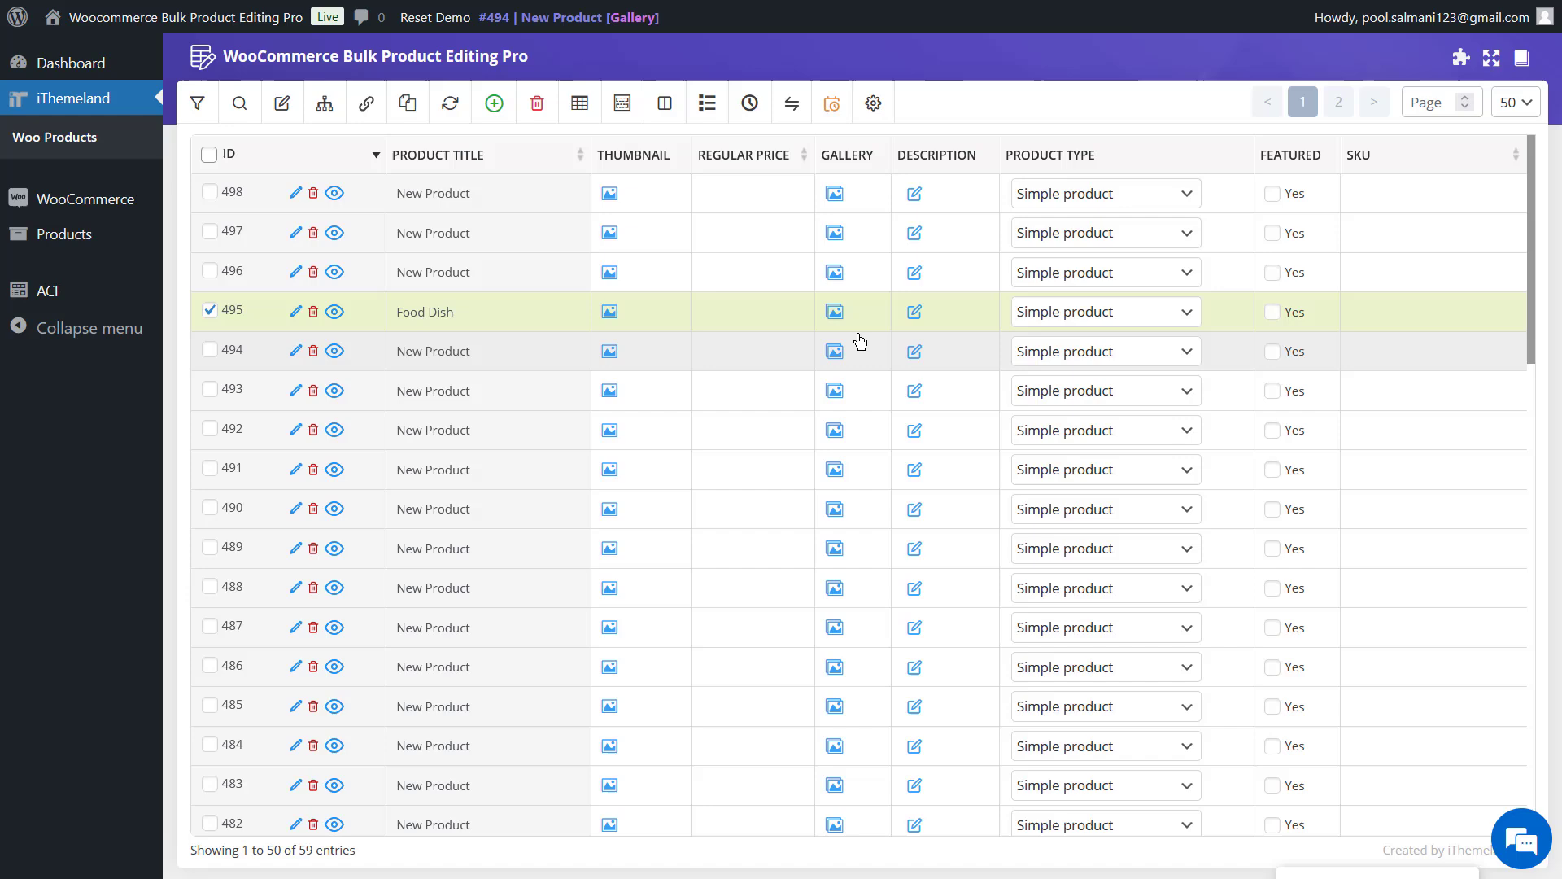
Apply the description 'This is newly added products in bulk.' to Food Dish and recheck it
left_click(918, 324)
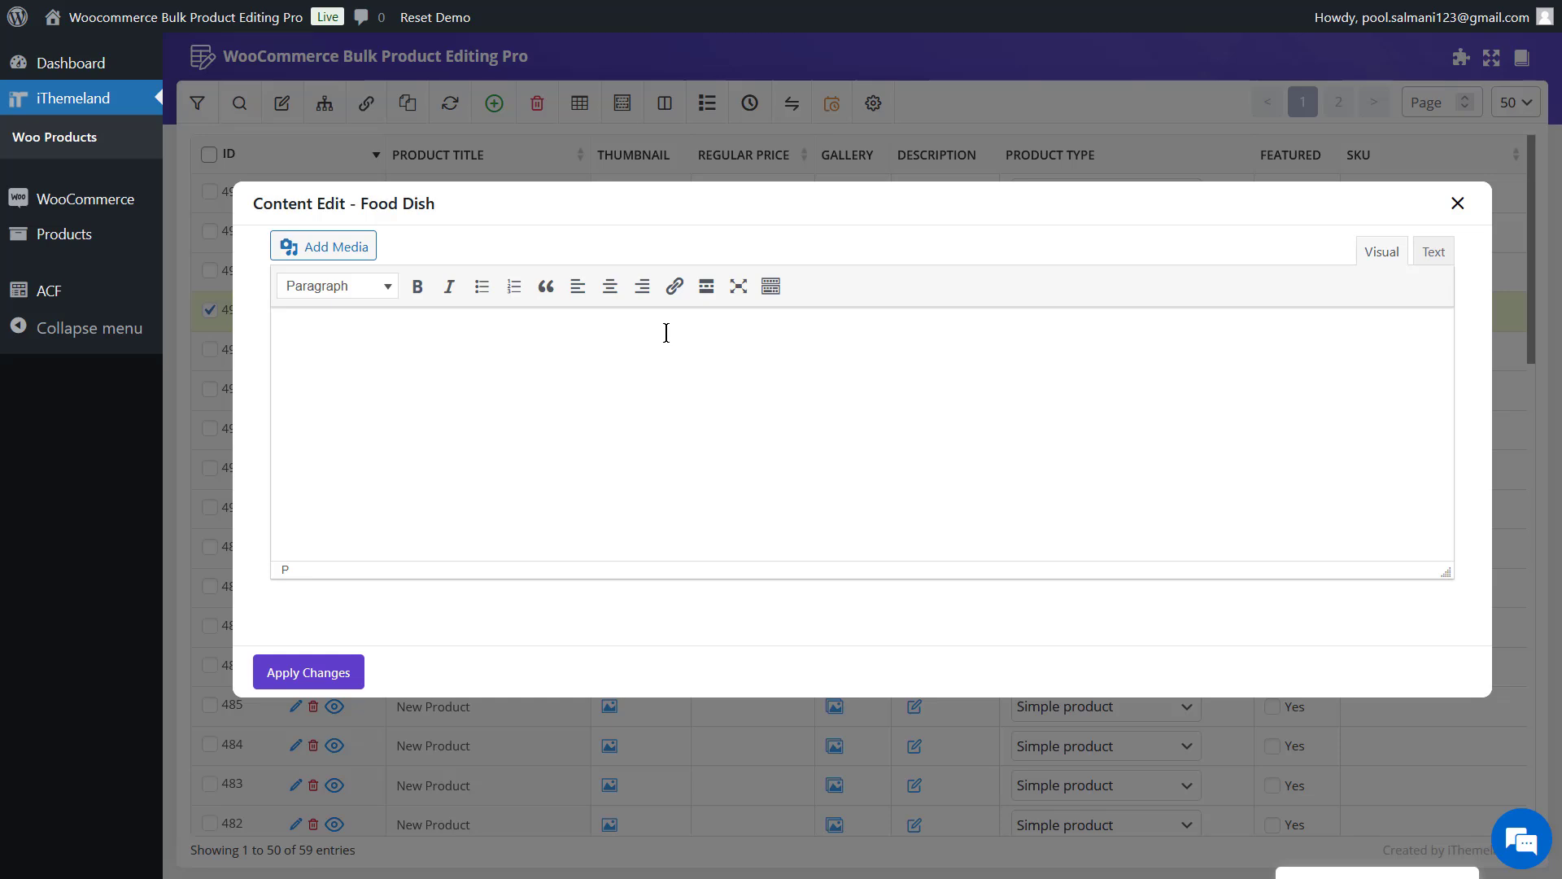
type("This is ")
type("newly added products in bulk.")
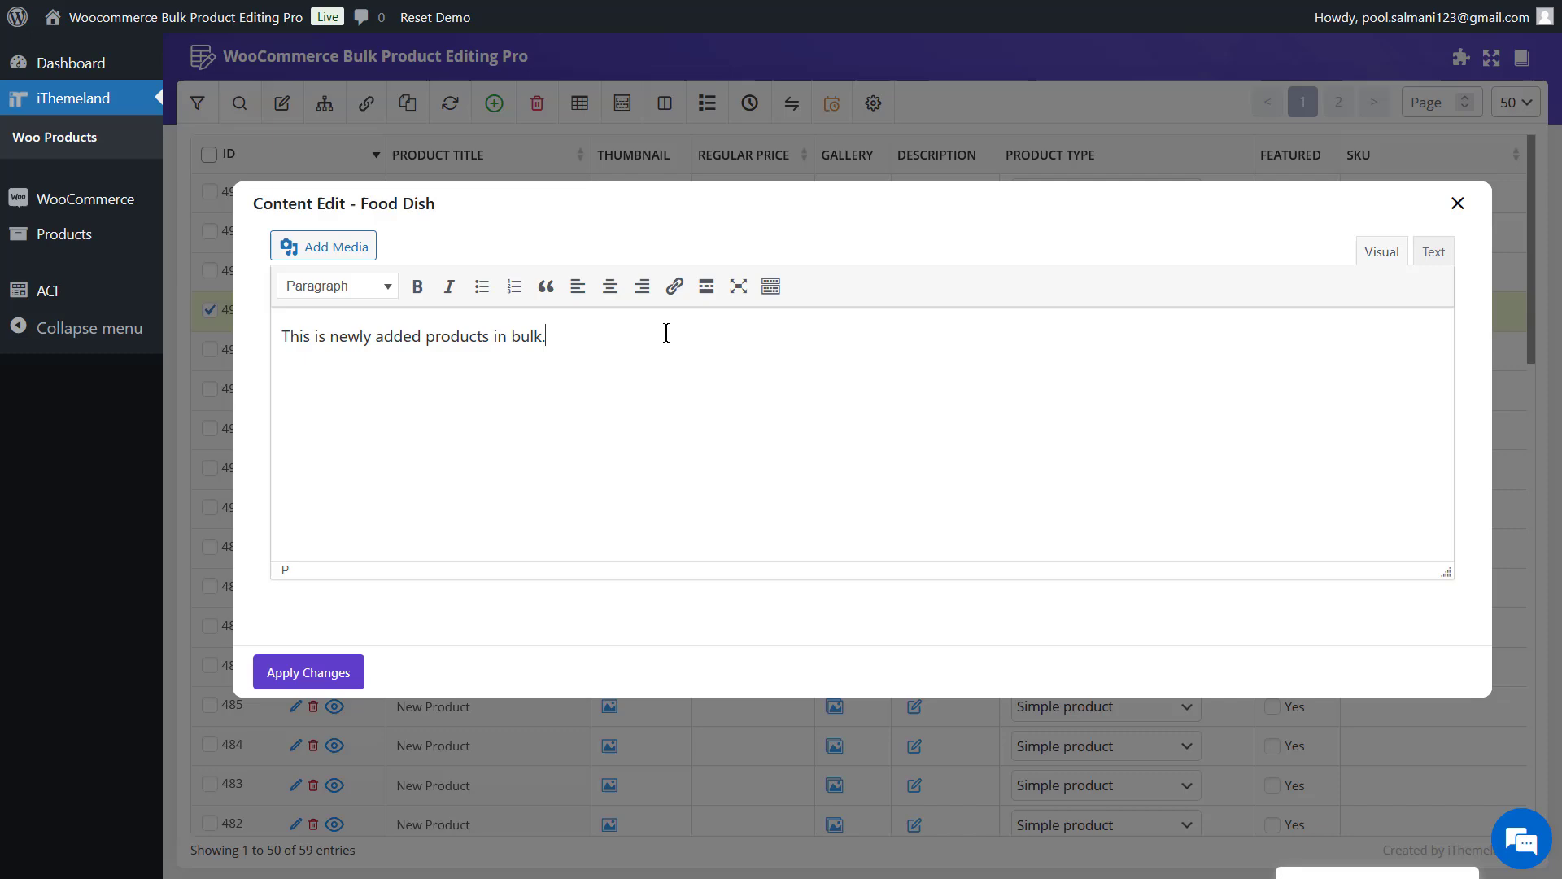
left_click(319, 672)
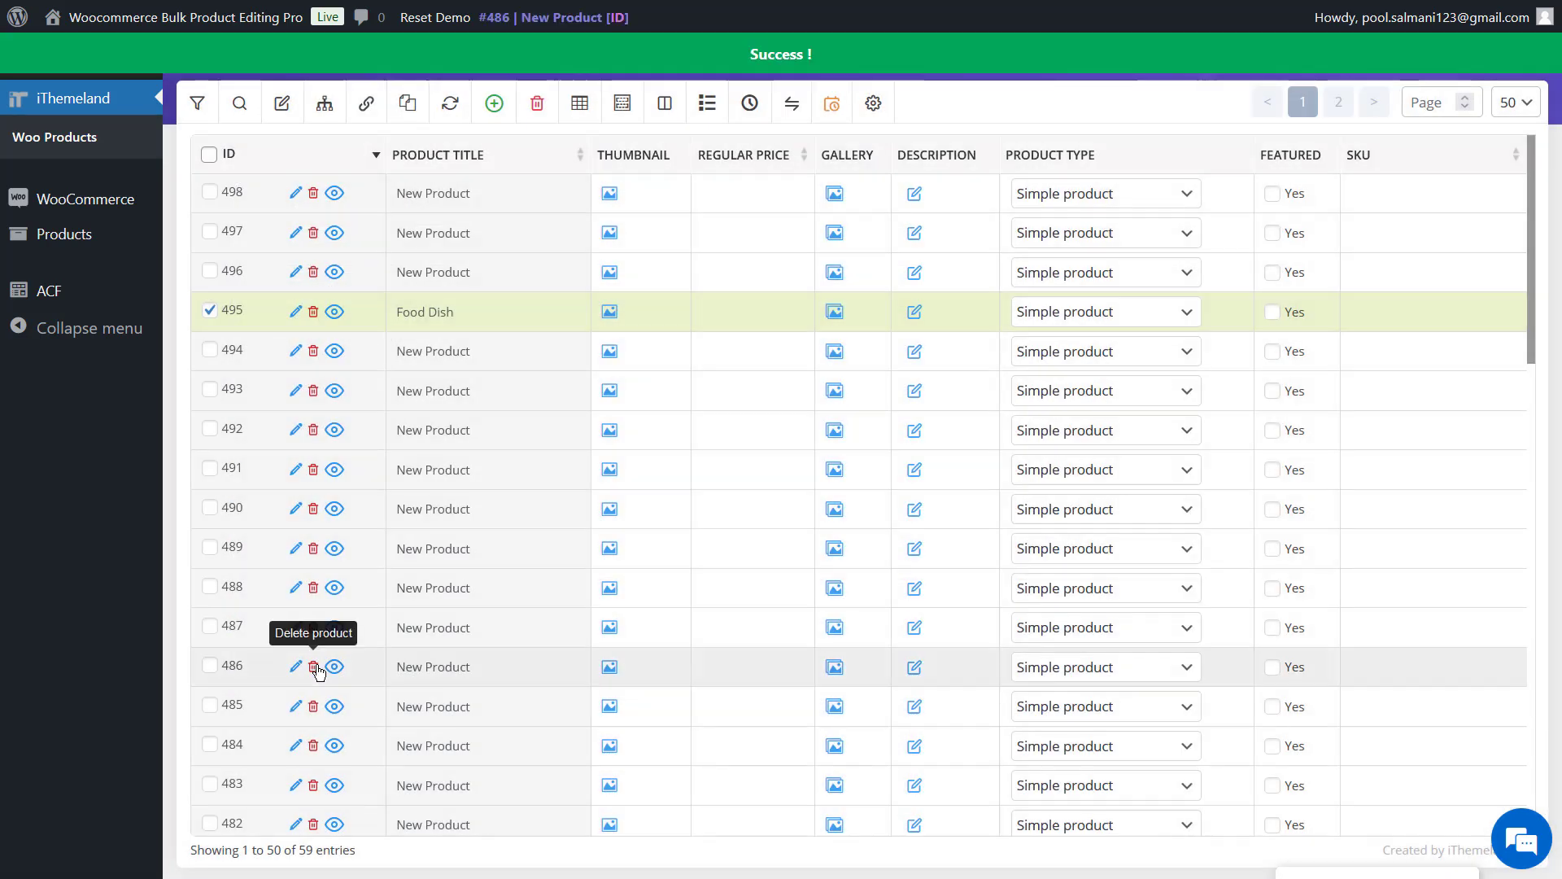
left_click(914, 312)
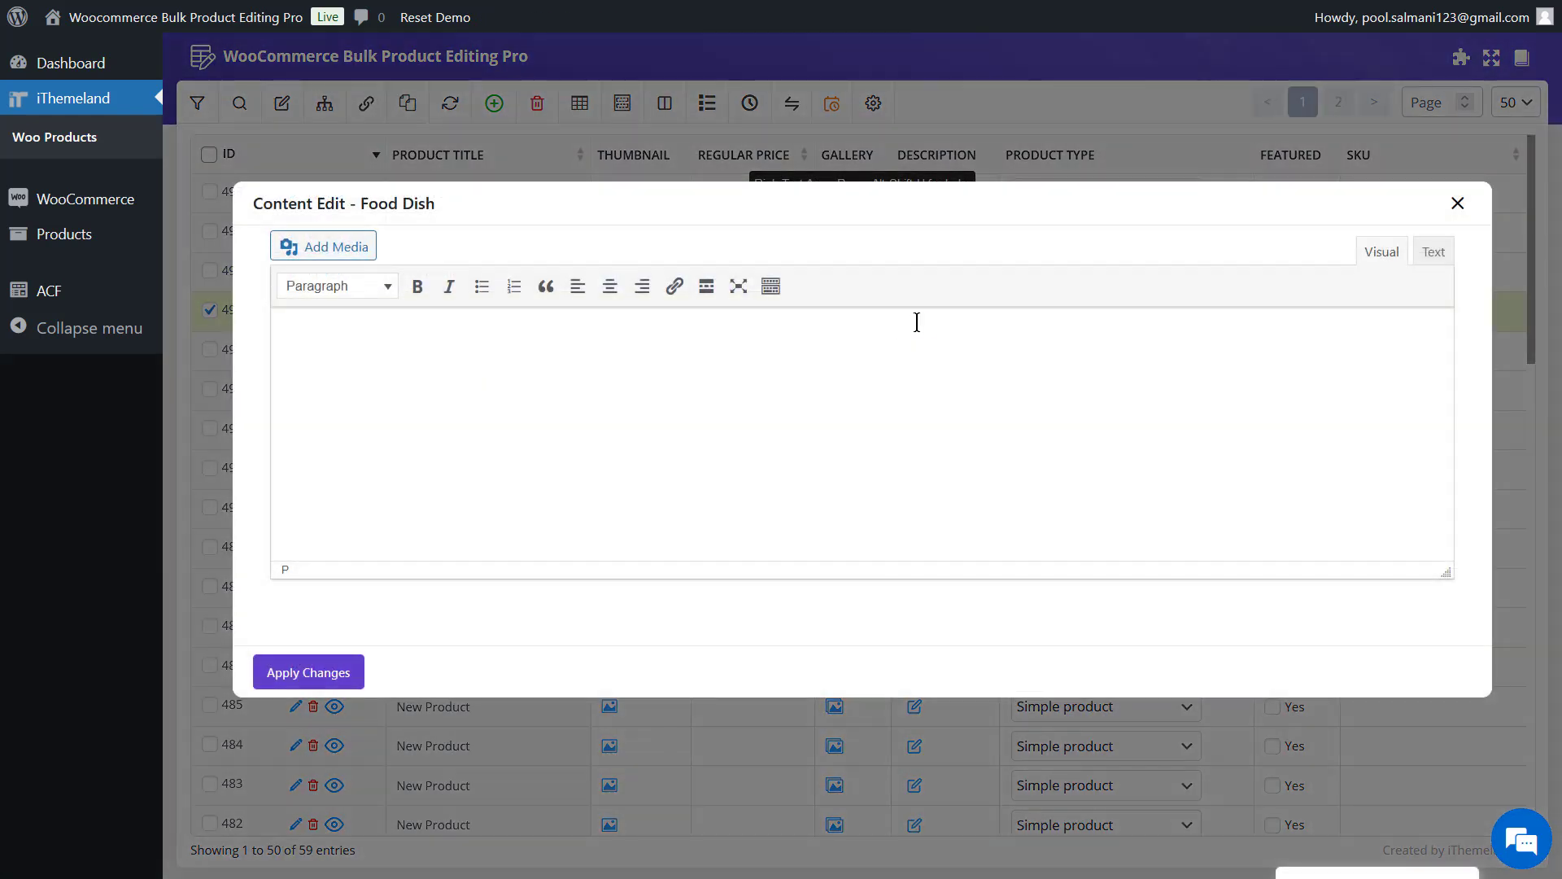
left_click(167, 363)
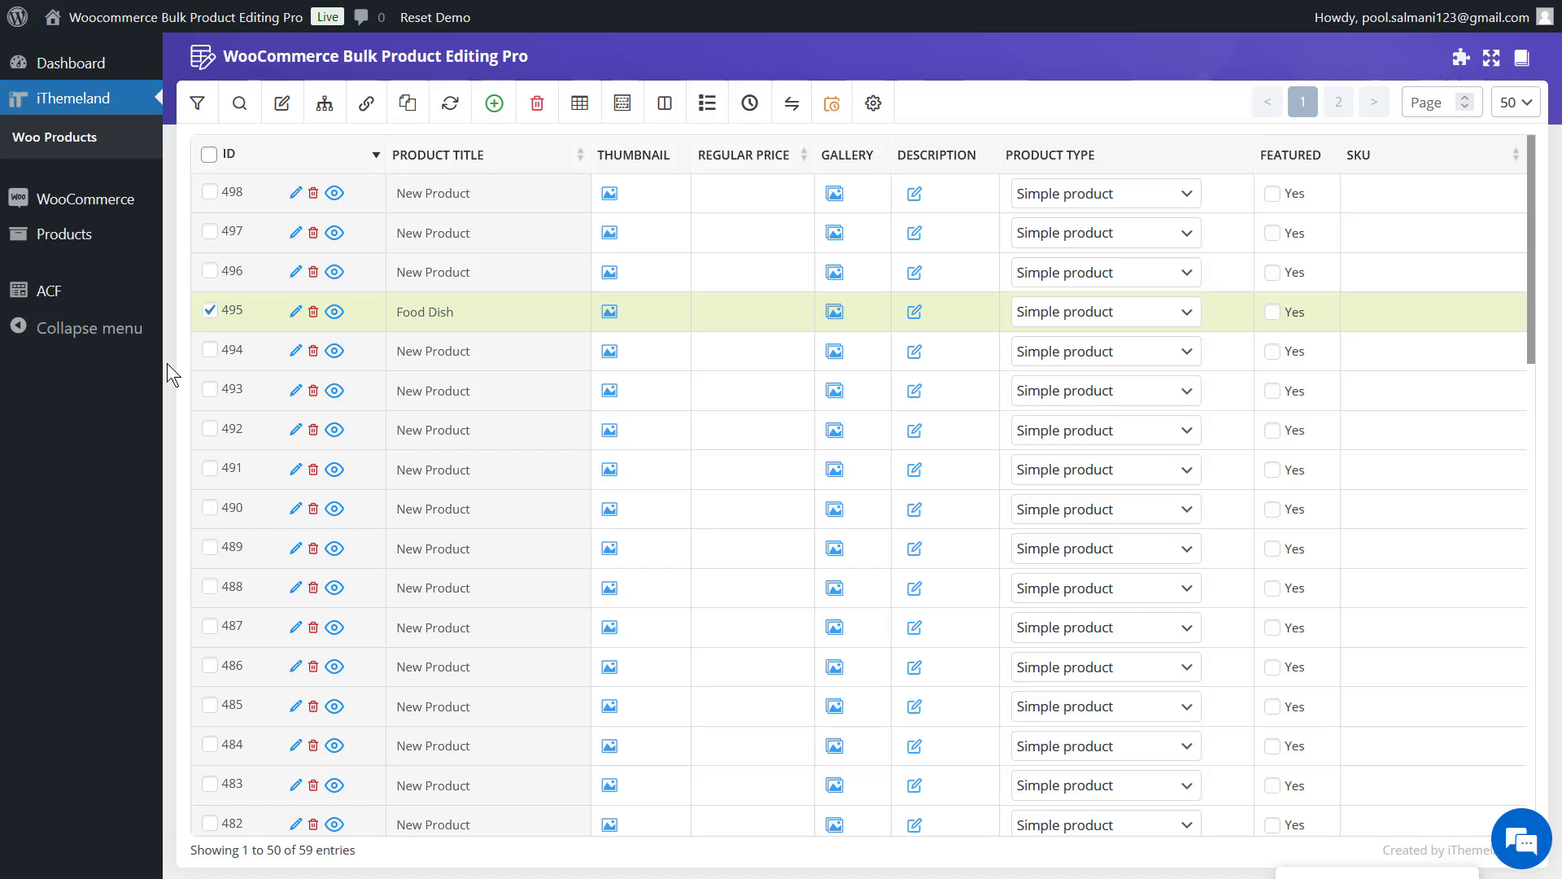
Select products 494, 493, 492, 491 and 490, then deselect Food Dish (495)
left_click(210, 350)
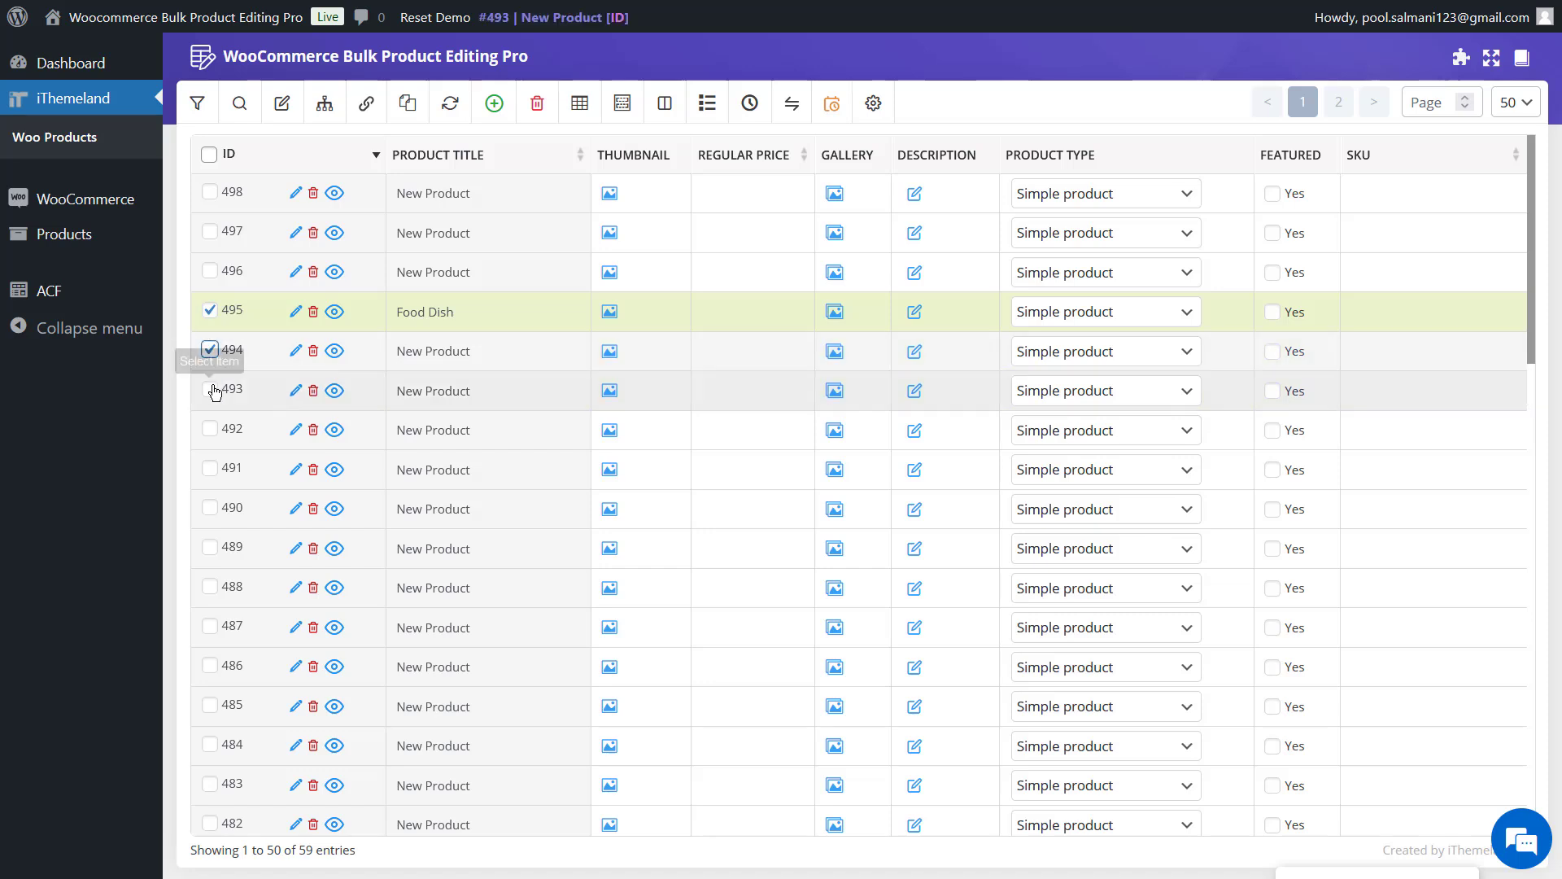
left_click(210, 390)
left_click(210, 430)
left_click(210, 469)
left_click(210, 507)
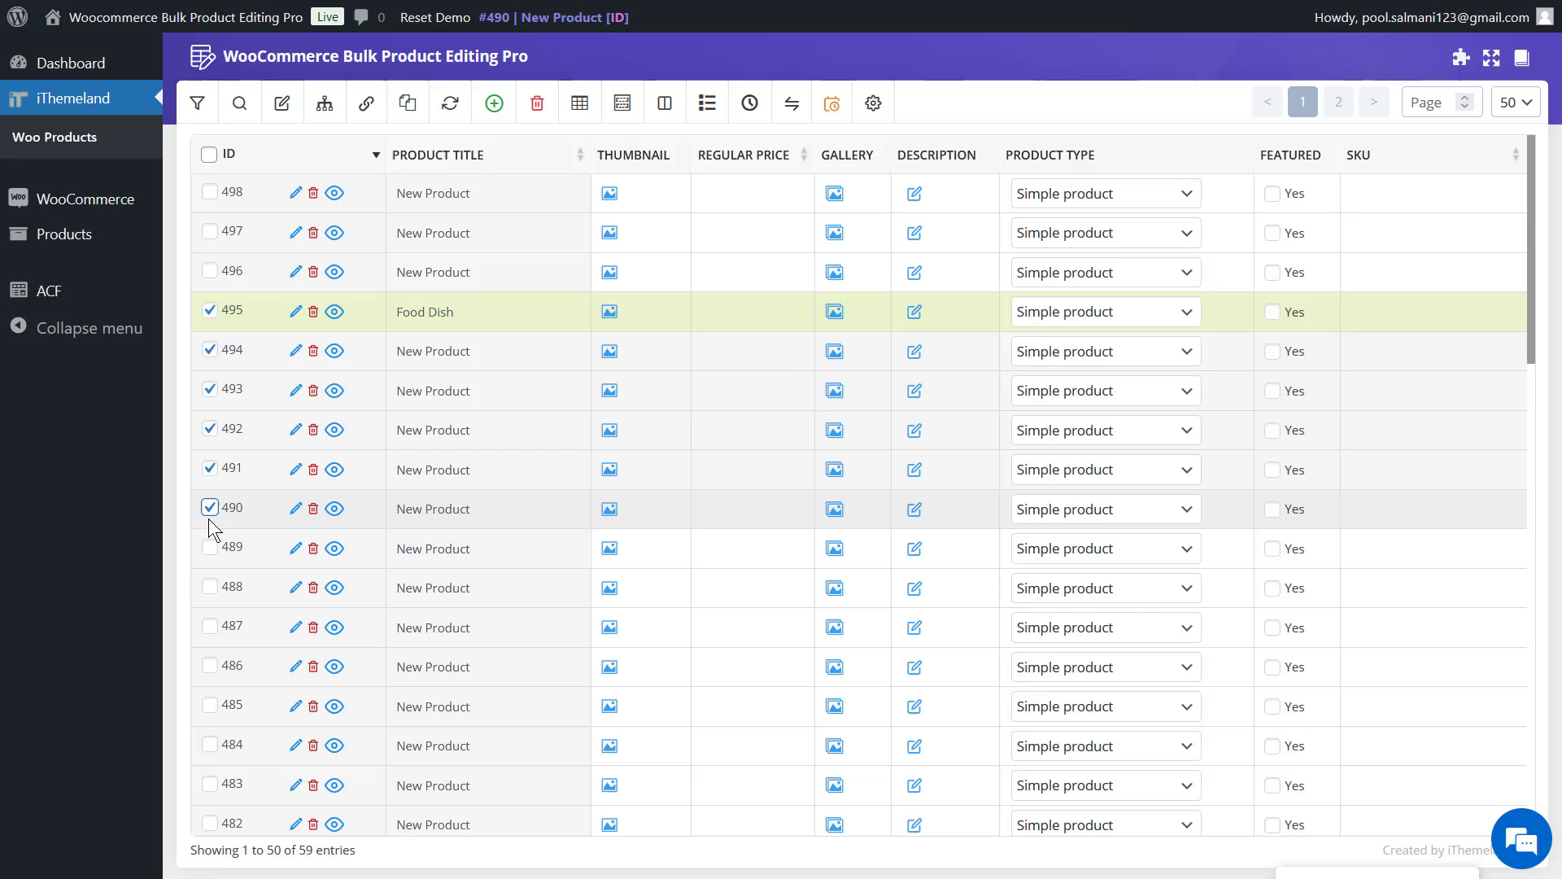
left_click(210, 314)
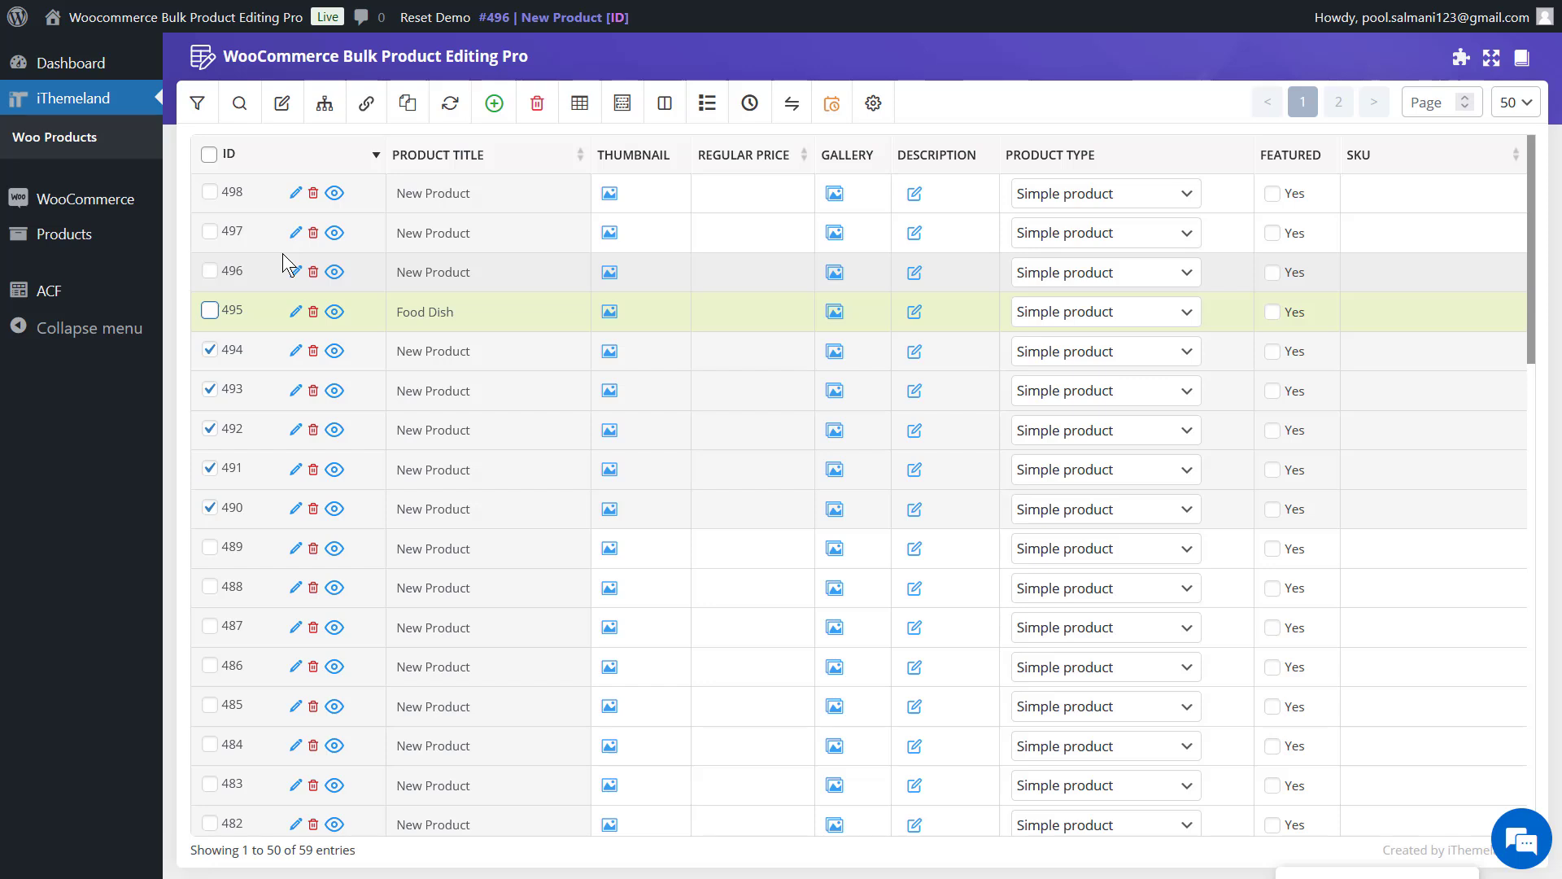
Bulk-add the Accessories product category to the five selected products
left_click(294, 112)
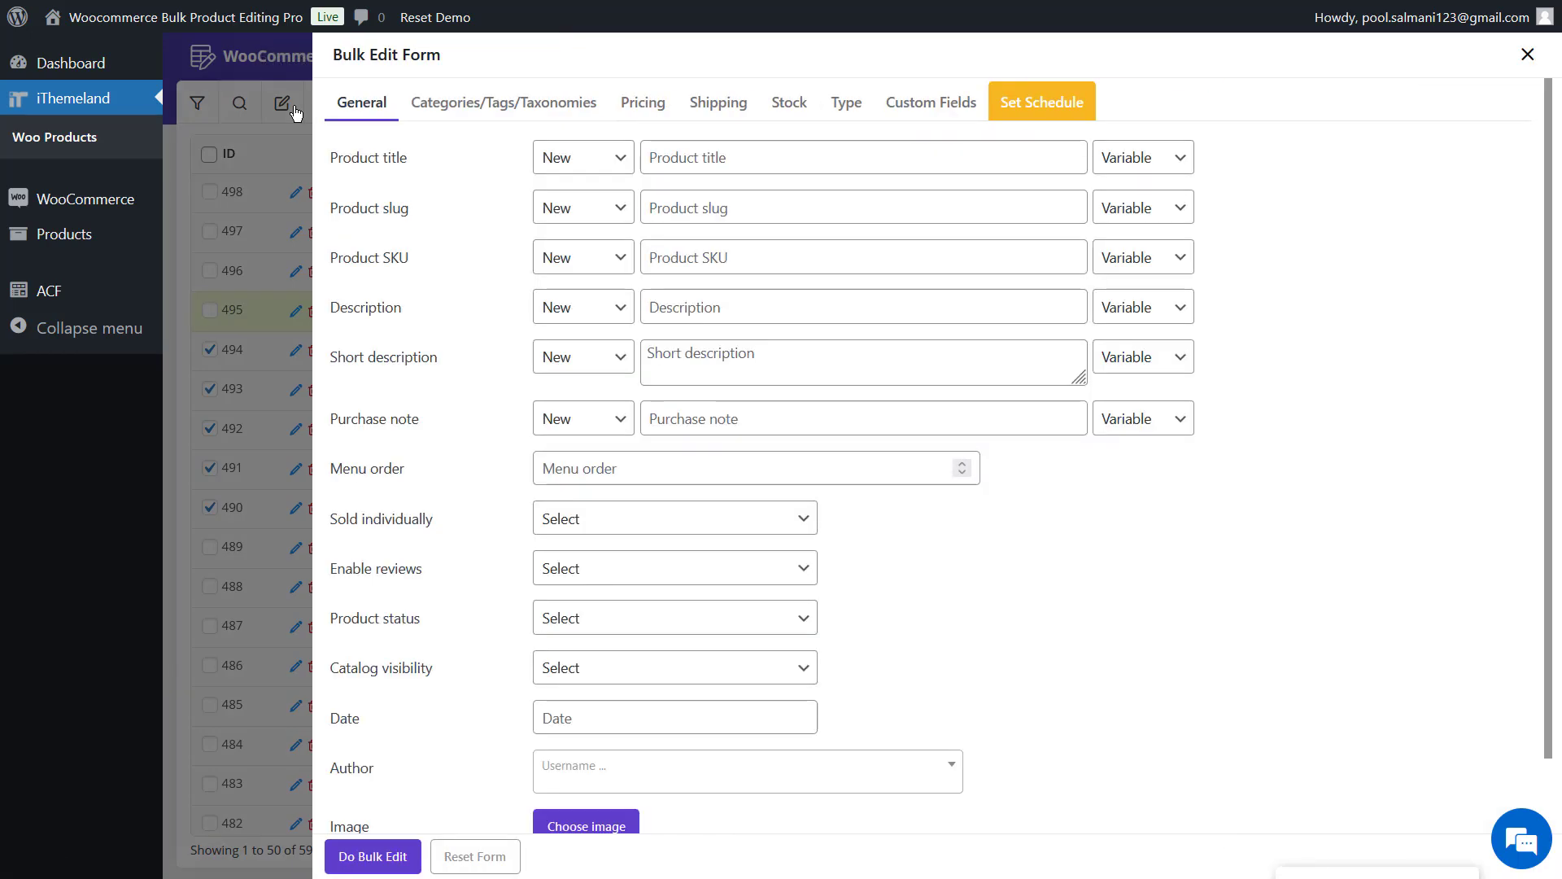
left_click(486, 103)
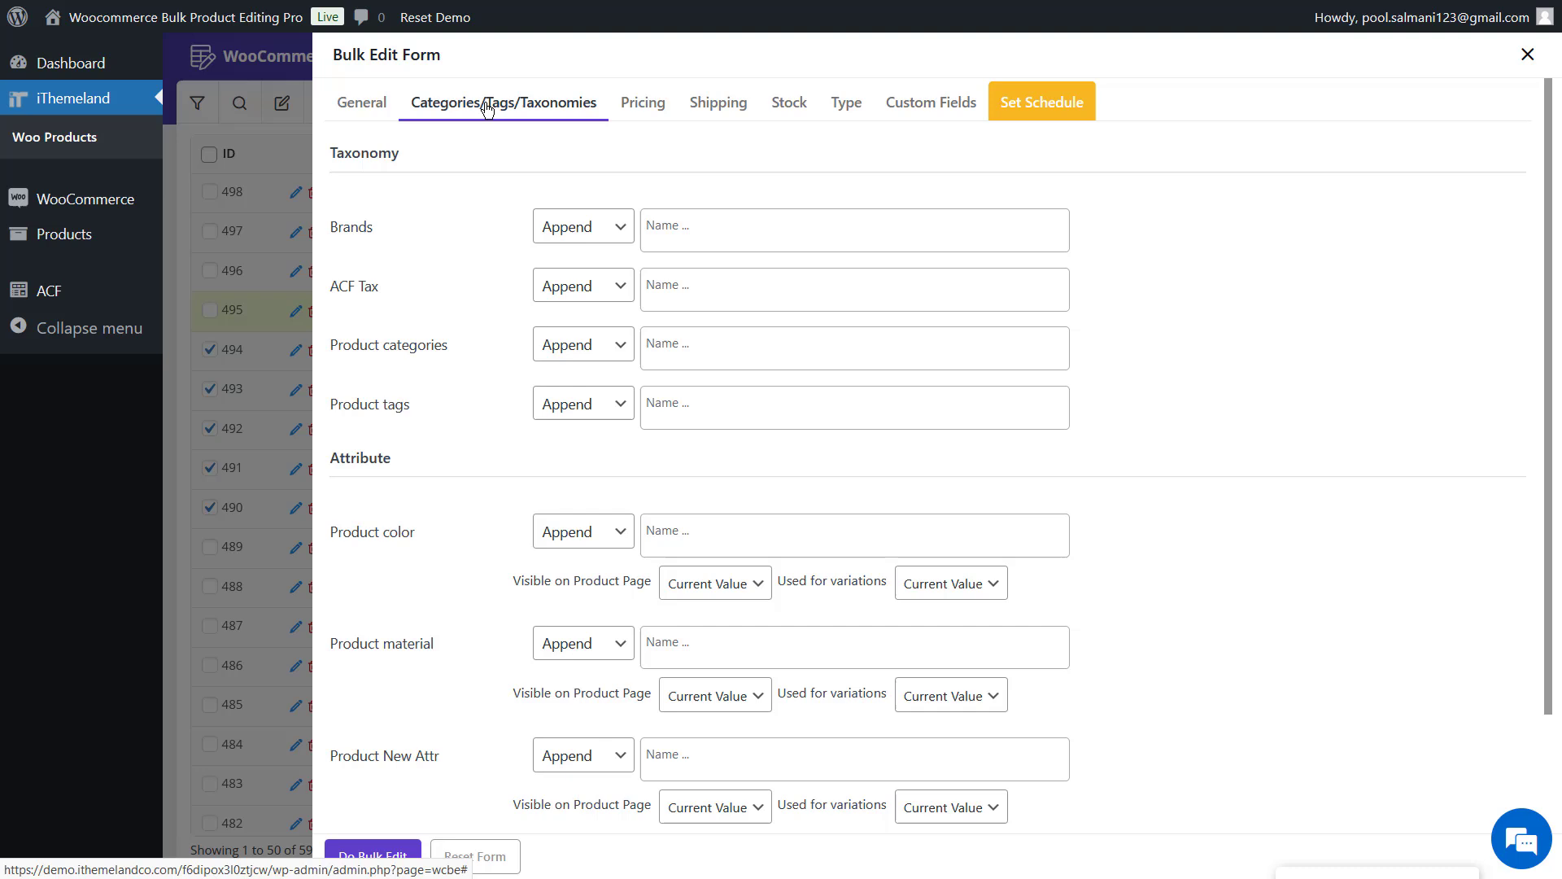
left_click(686, 342)
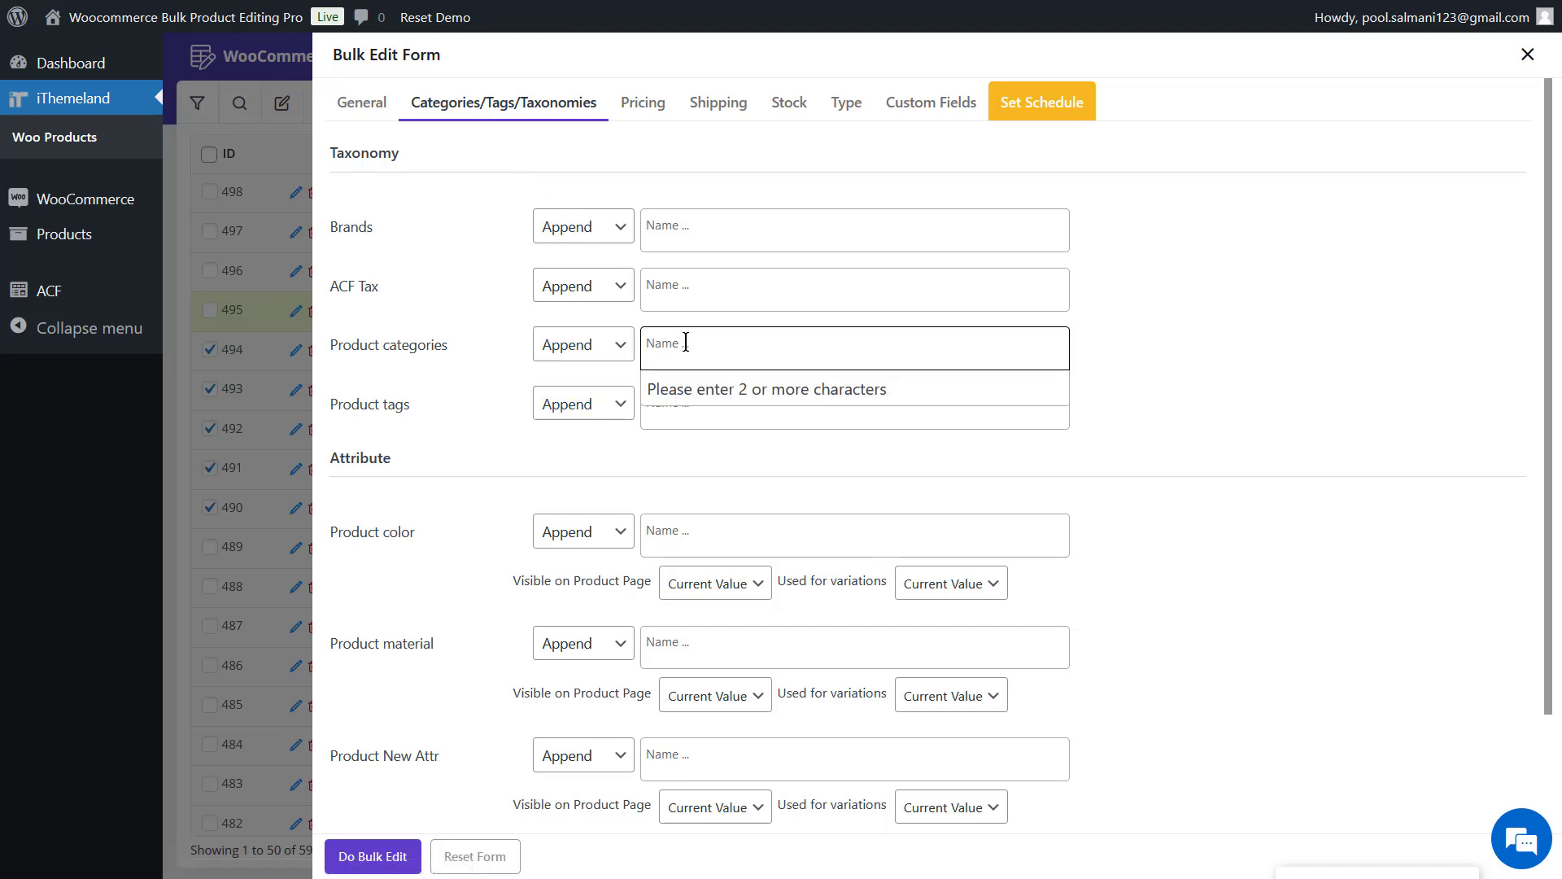
type("acc")
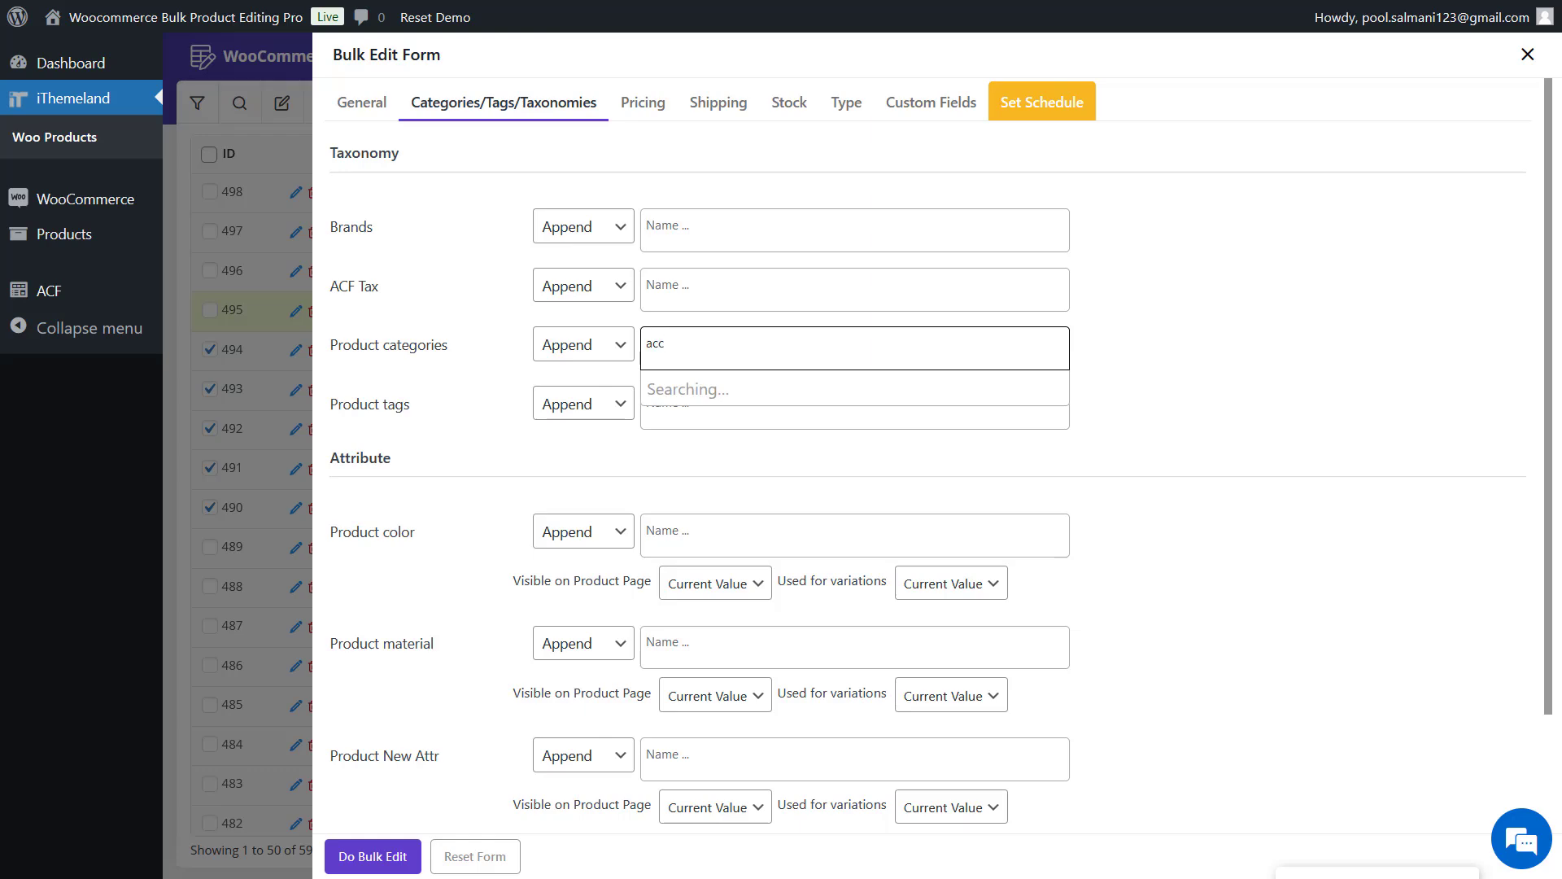
left_click(698, 389)
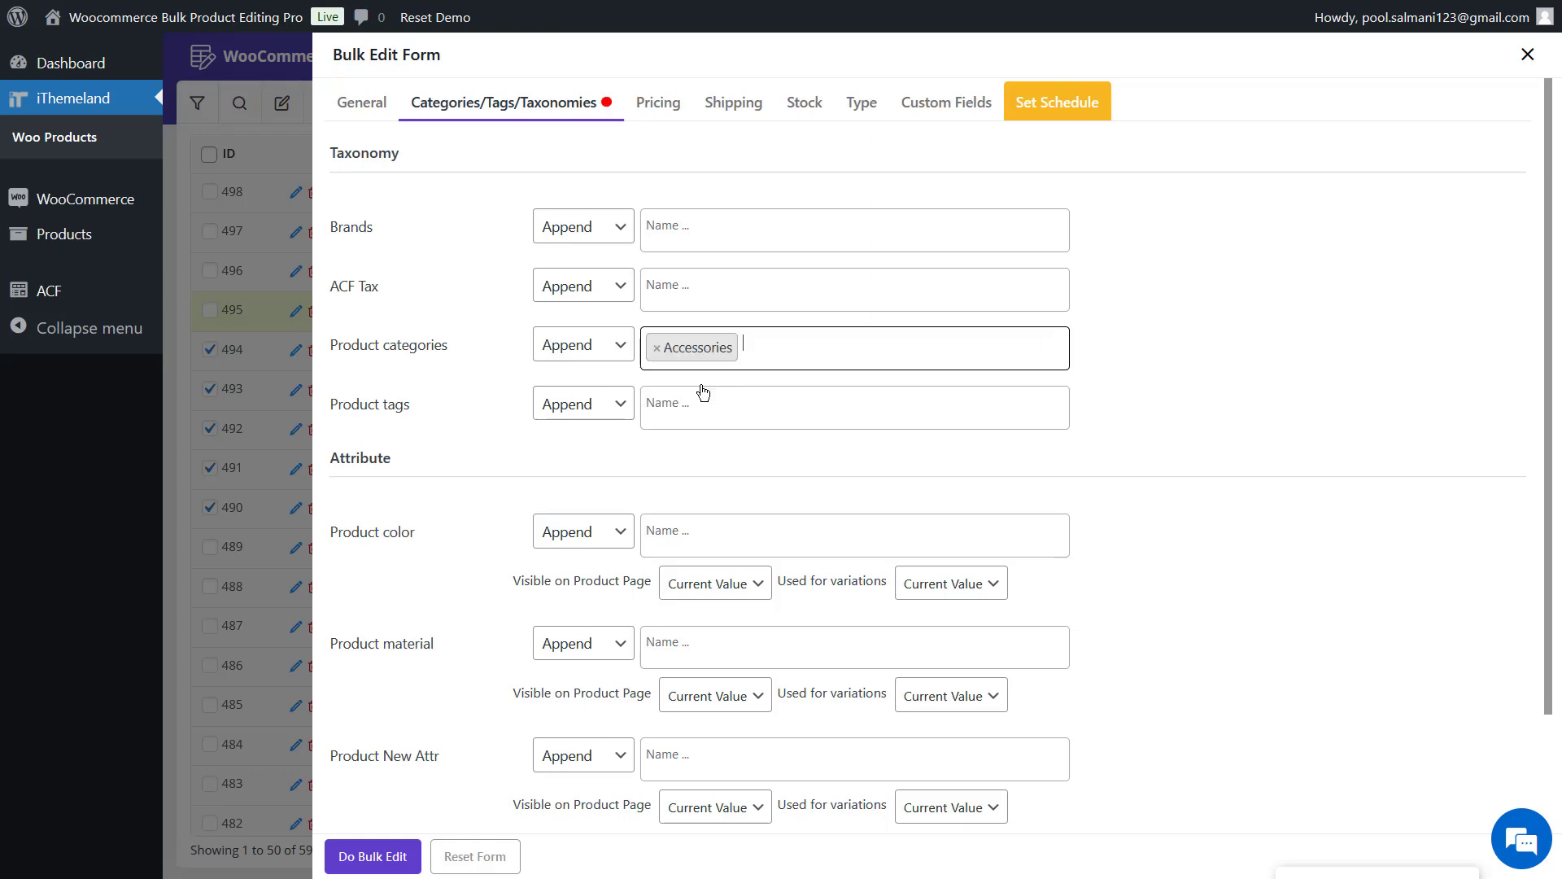
left_click(348, 865)
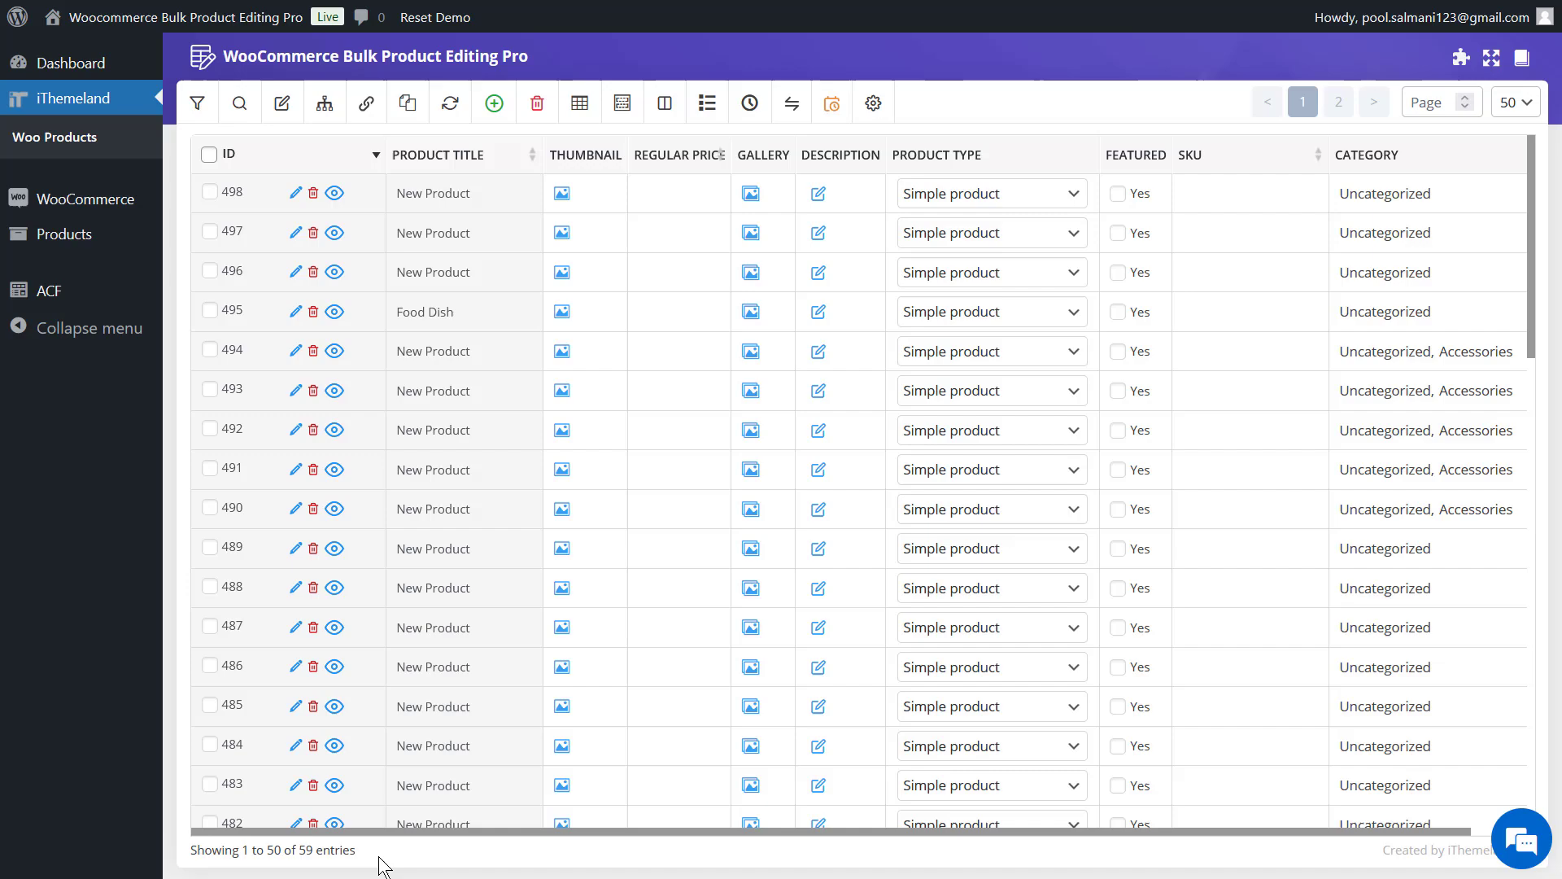